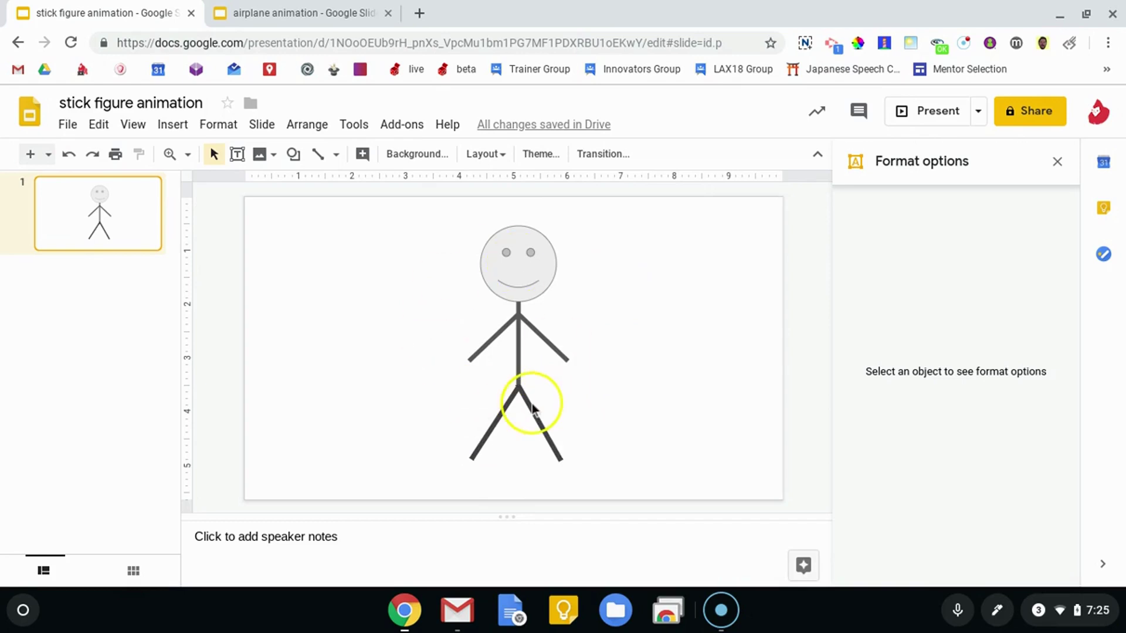
Step: Select the stick figure's head and browse the Insert shape options without adding anything
{"action": "left_click", "coordinate": [522, 261]}
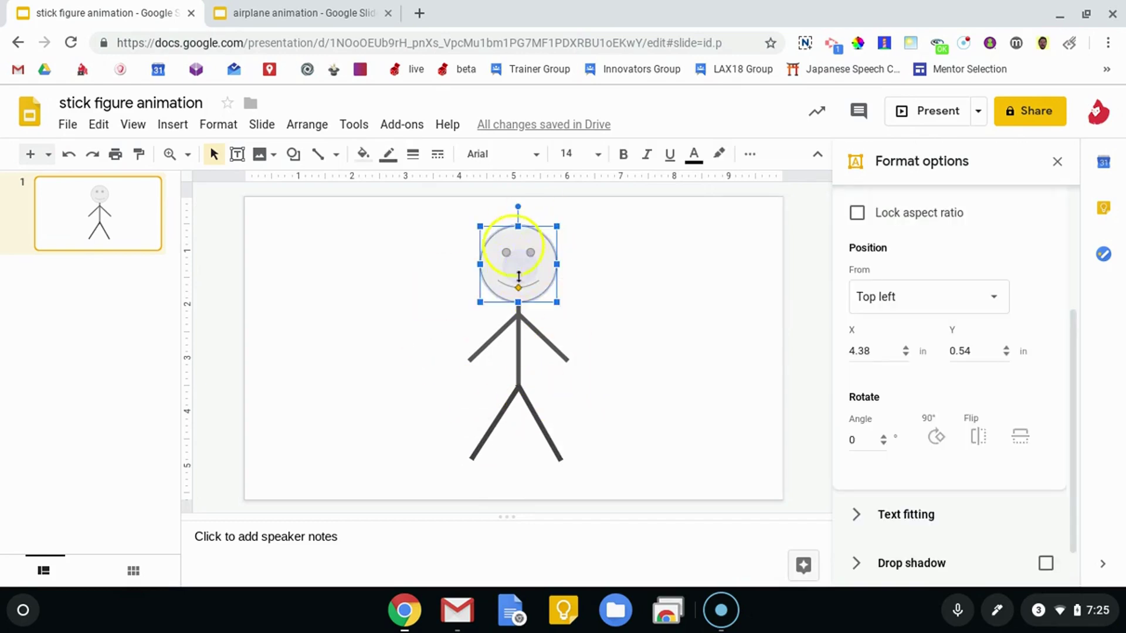
{"action": "left_click", "coordinate": [172, 123]}
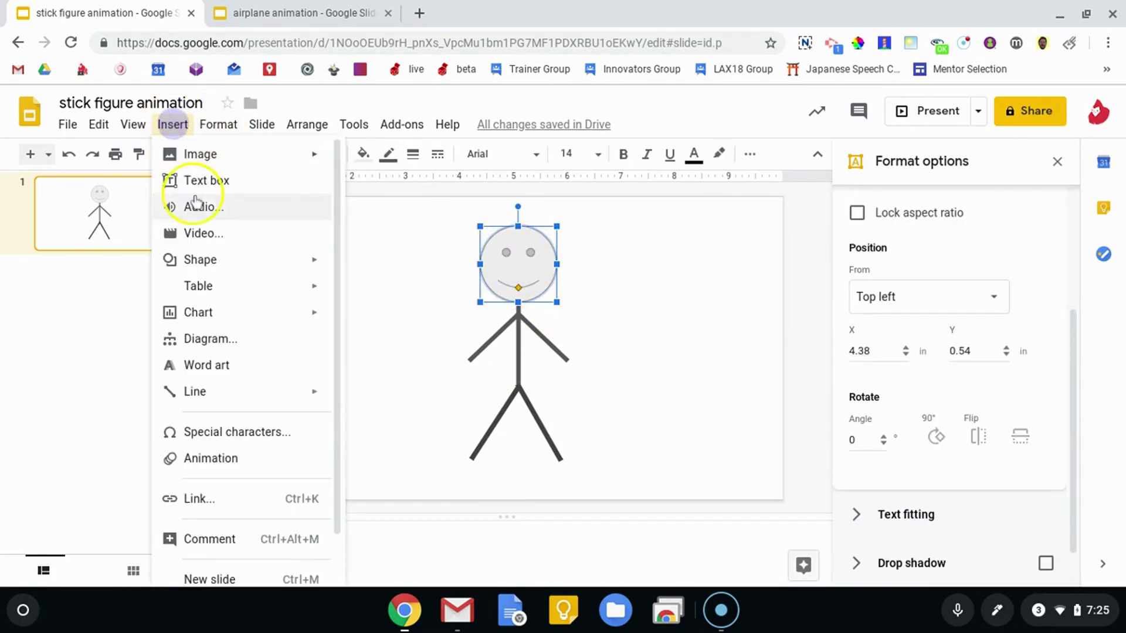
{"action": "mouse_move", "coordinate": [219, 271]}
{"action": "mouse_move", "coordinate": [411, 267]}
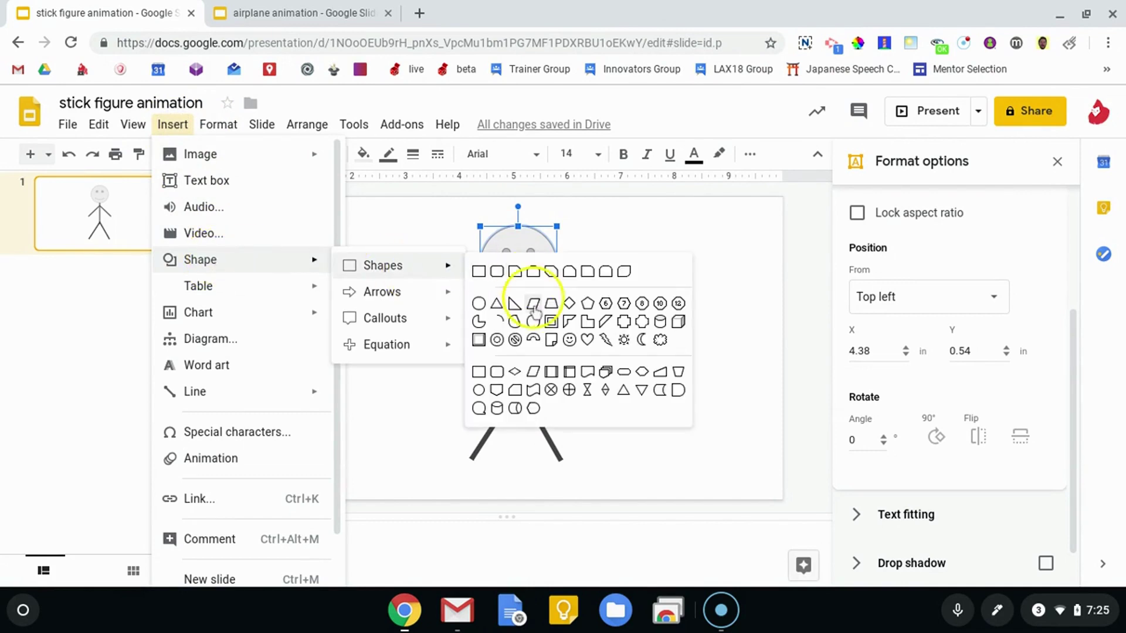
{"action": "left_click", "coordinate": [608, 239]}
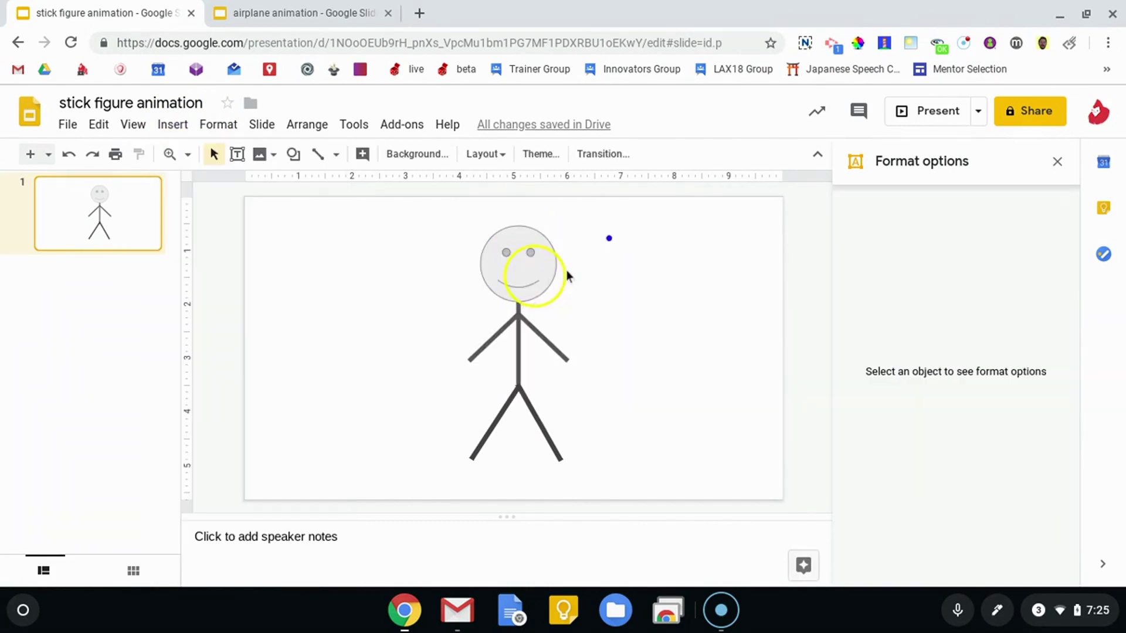
Step: Drag the head's mouth handle to bend the smile into a frown
{"action": "left_click", "coordinate": [520, 286]}
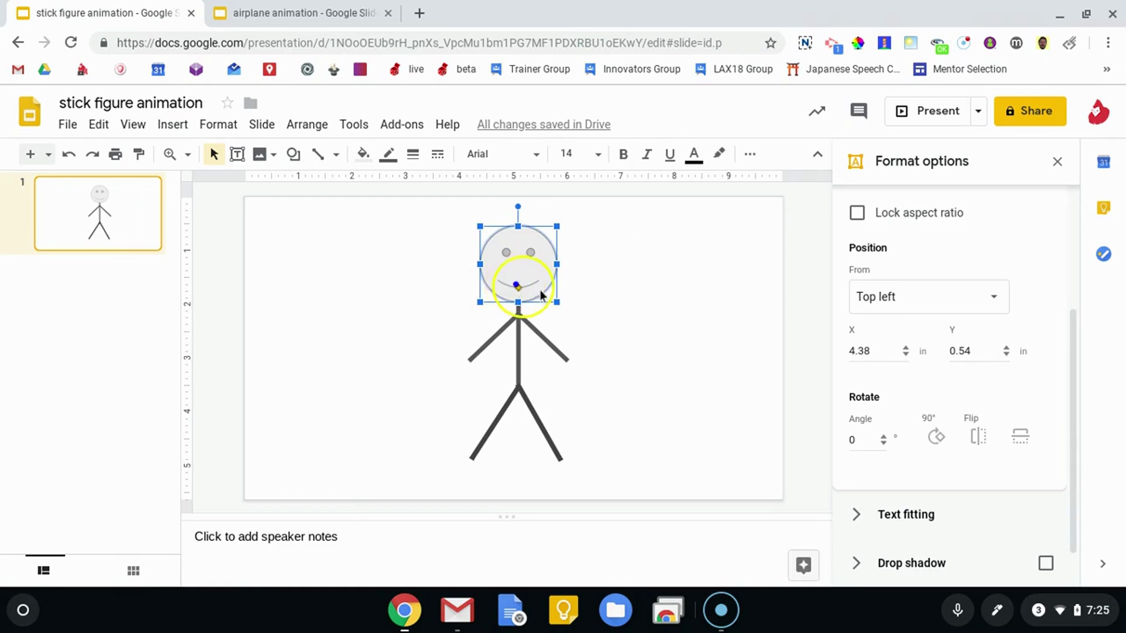
{"action": "left_click_drag", "start_coordinate": [518, 288], "coordinate": [518, 291]}
{"action": "left_click", "coordinate": [519, 282]}
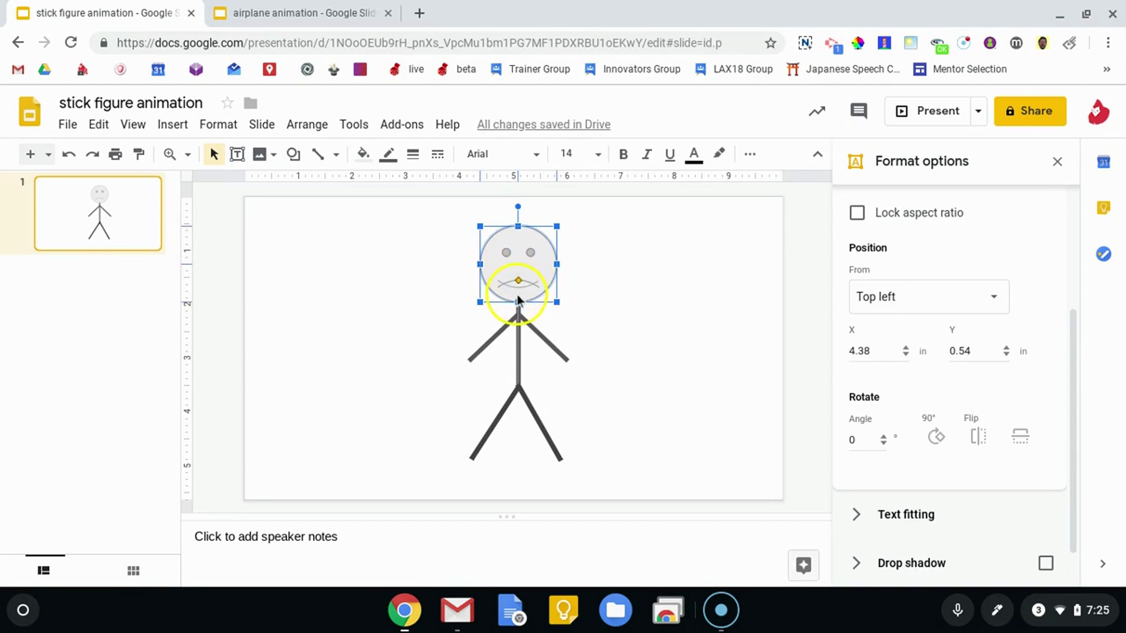
Step: Restore the smile and confirm the arm lines keep their 8px line weight
{"action": "left_click", "coordinate": [645, 290]}
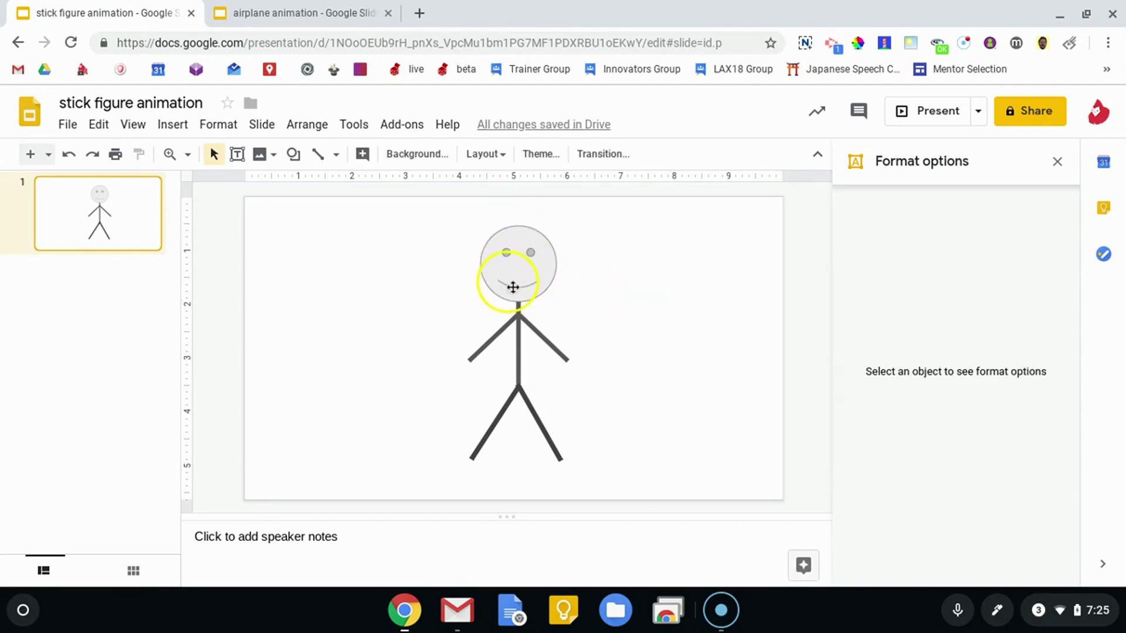
{"action": "left_click", "coordinate": [519, 342]}
{"action": "left_click", "coordinate": [495, 334]}
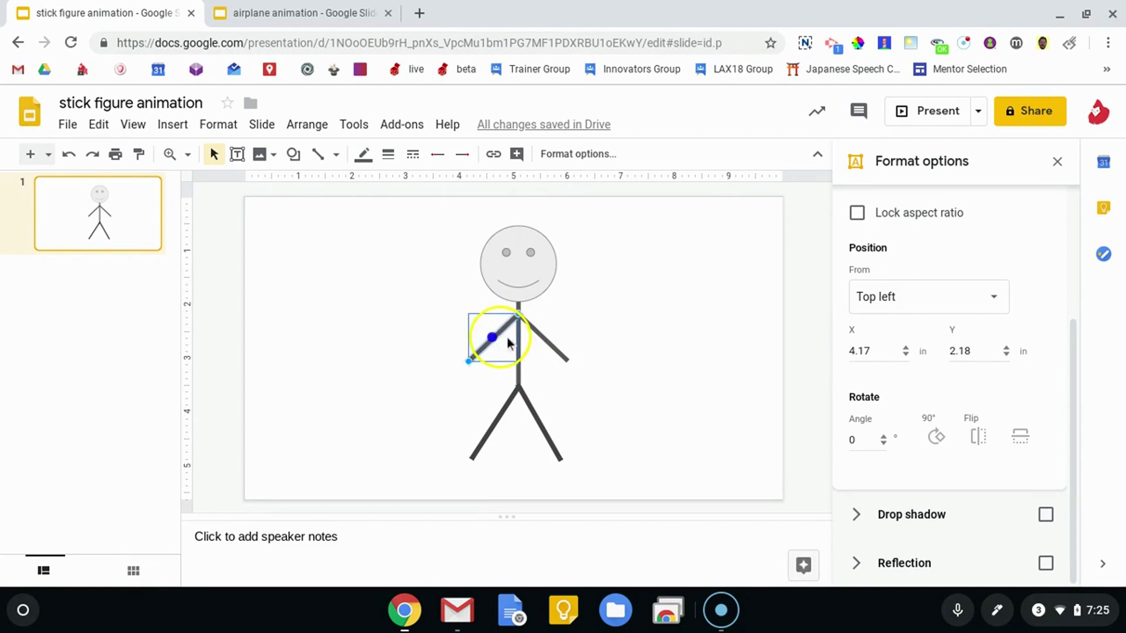
{"action": "left_click", "coordinate": [541, 336]}
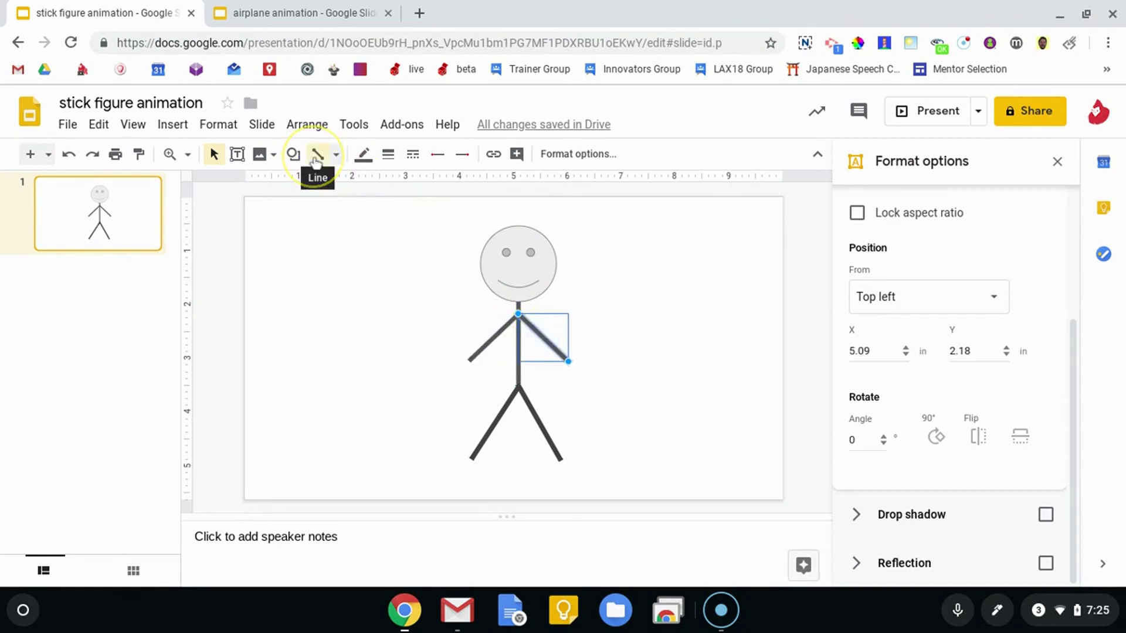
{"action": "left_click", "coordinate": [386, 154]}
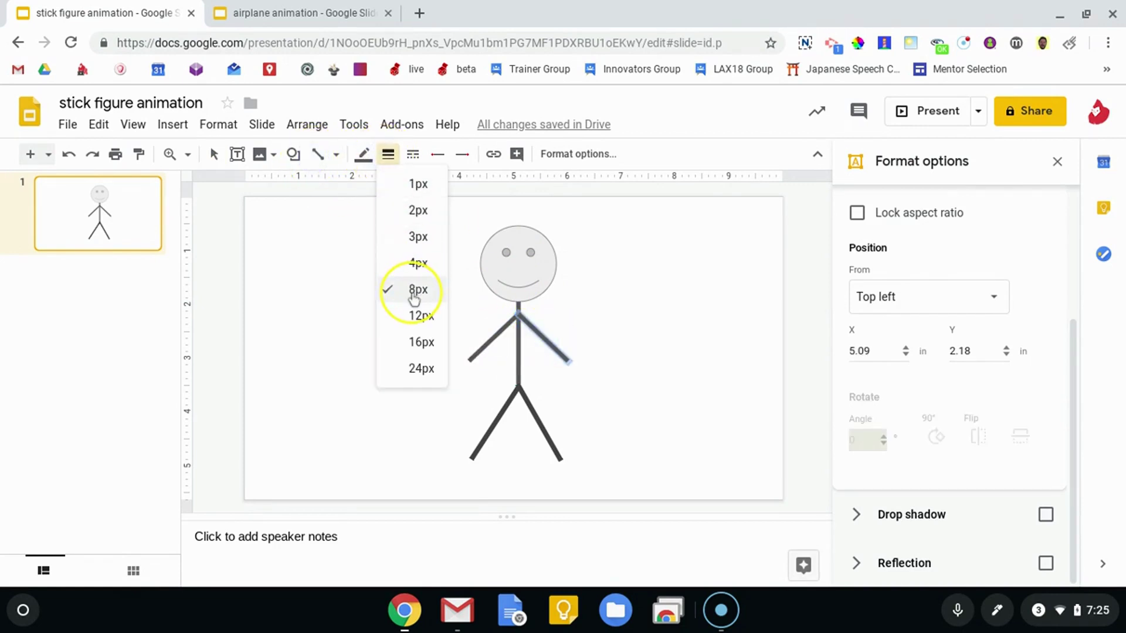
{"action": "left_click", "coordinate": [320, 155]}
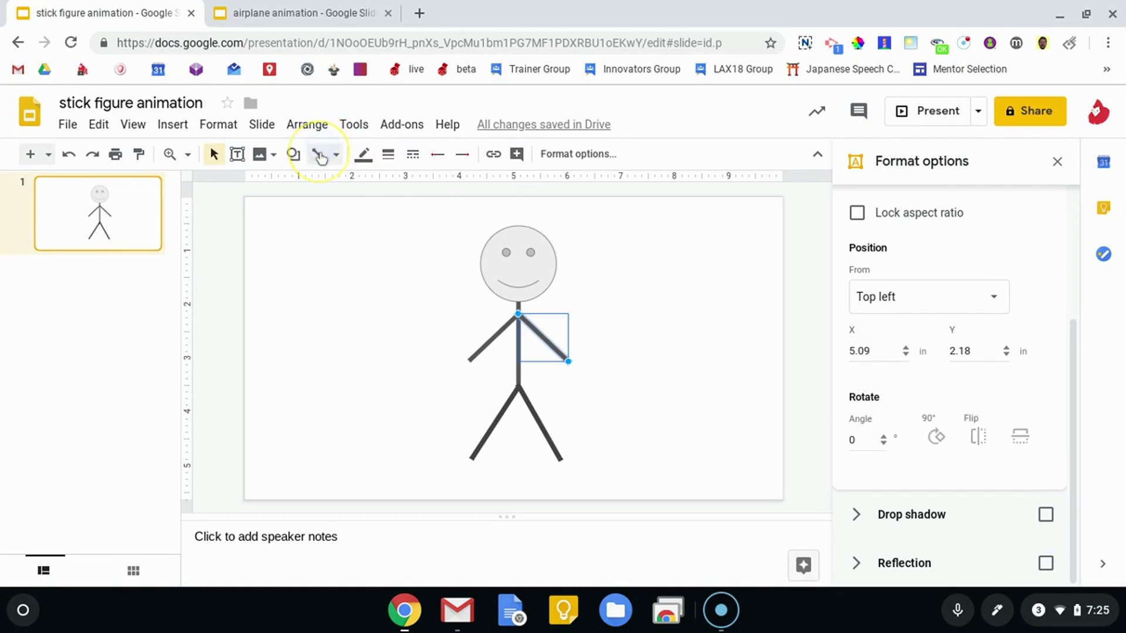
Step: Draw and delete a stray test line, then inspect the left and right legs
{"action": "left_click", "coordinate": [494, 431]}
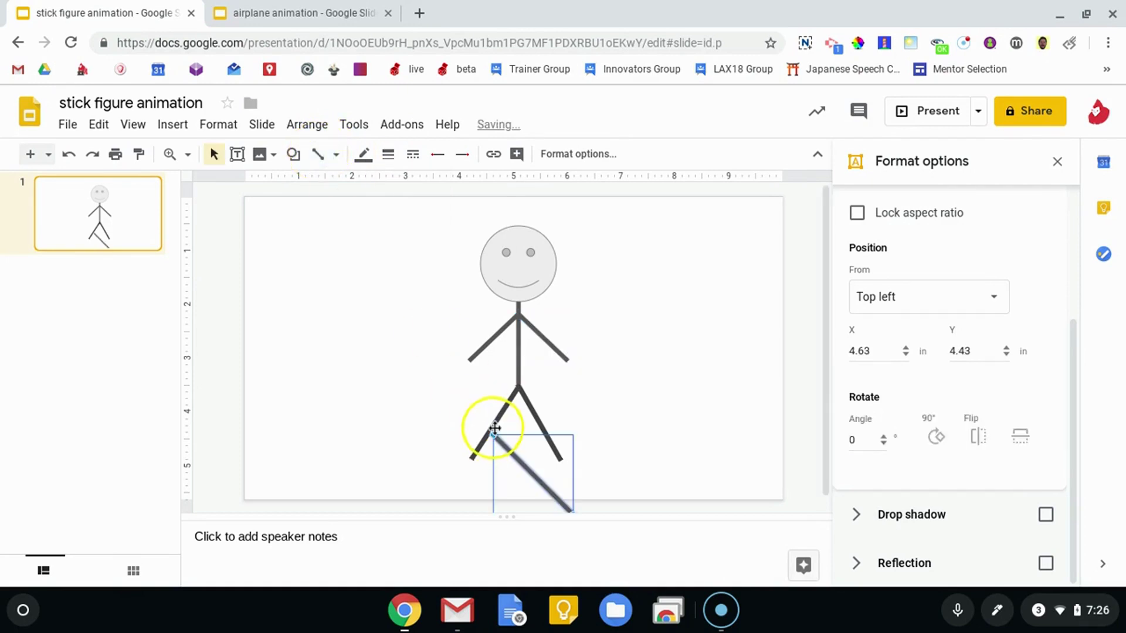
{"action": "key", "text": "Delete"}
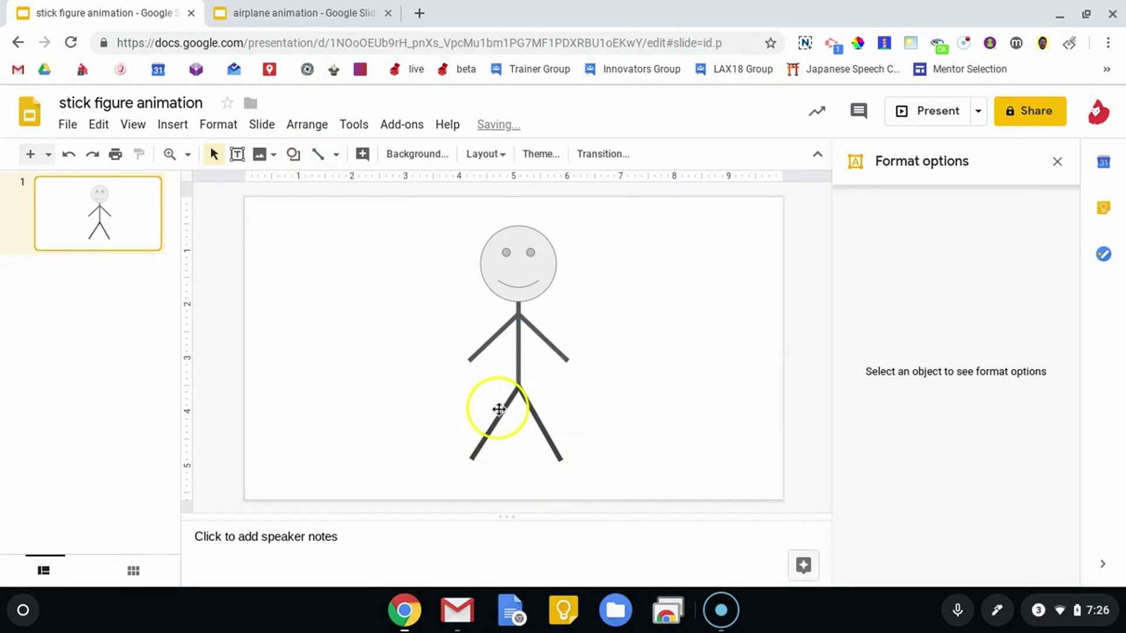
{"action": "left_click", "coordinate": [500, 410]}
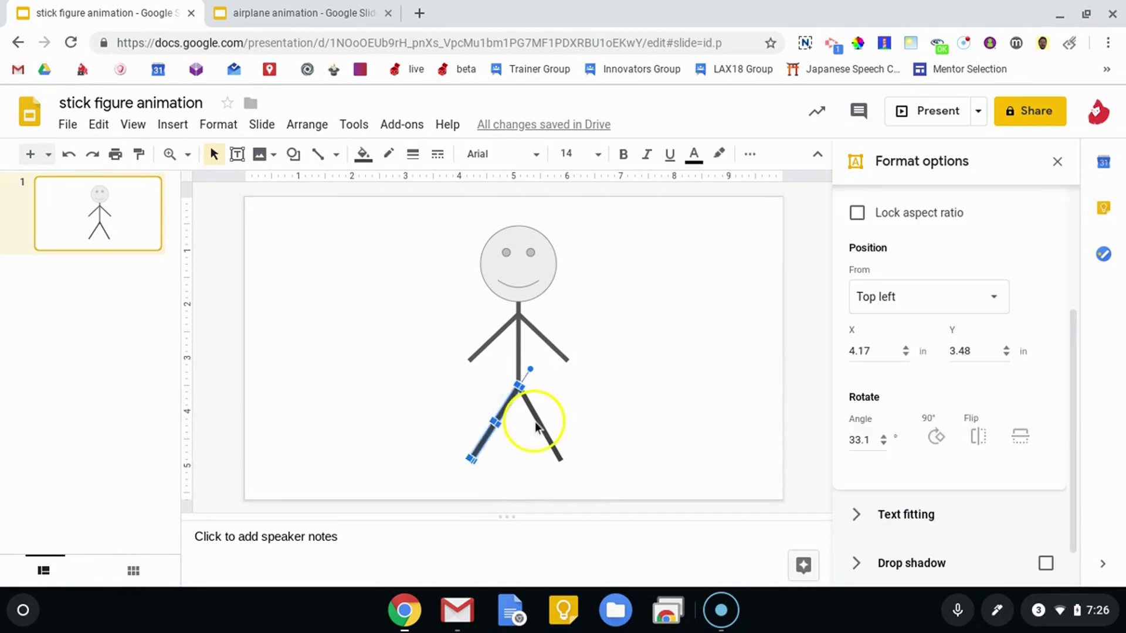
{"action": "left_click", "coordinate": [535, 421]}
{"action": "left_click", "coordinate": [536, 420]}
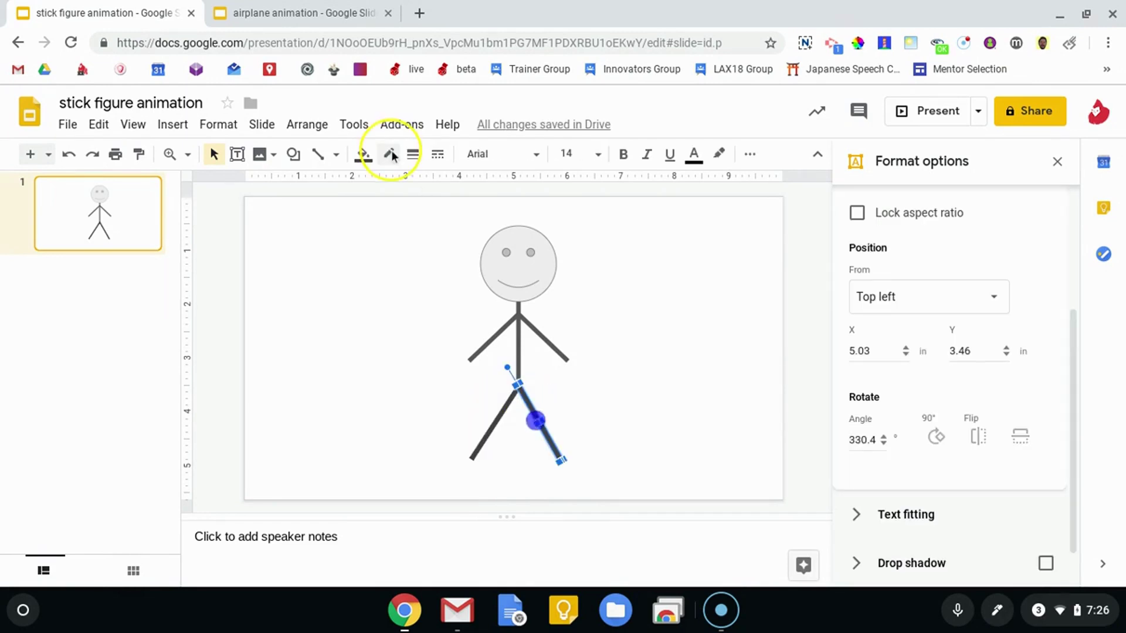
{"action": "left_click", "coordinate": [473, 403]}
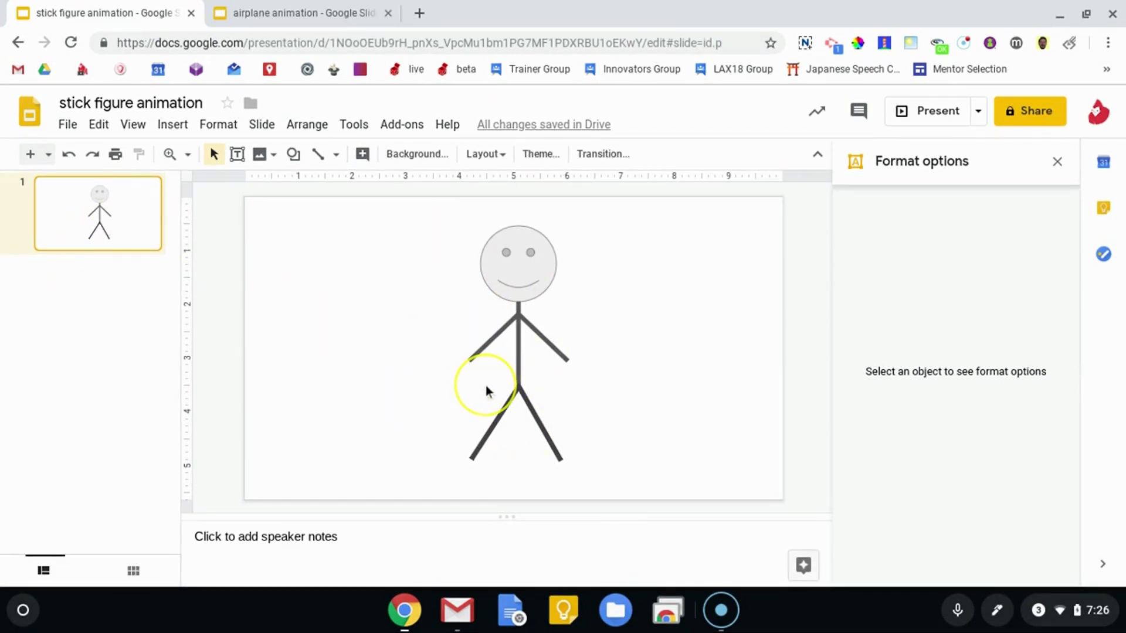
Step: Duplicate slide 1 into a second slide, try moving its left arm, then undo
{"action": "right_click", "coordinate": [92, 219]}
{"action": "left_click", "coordinate": [166, 376]}
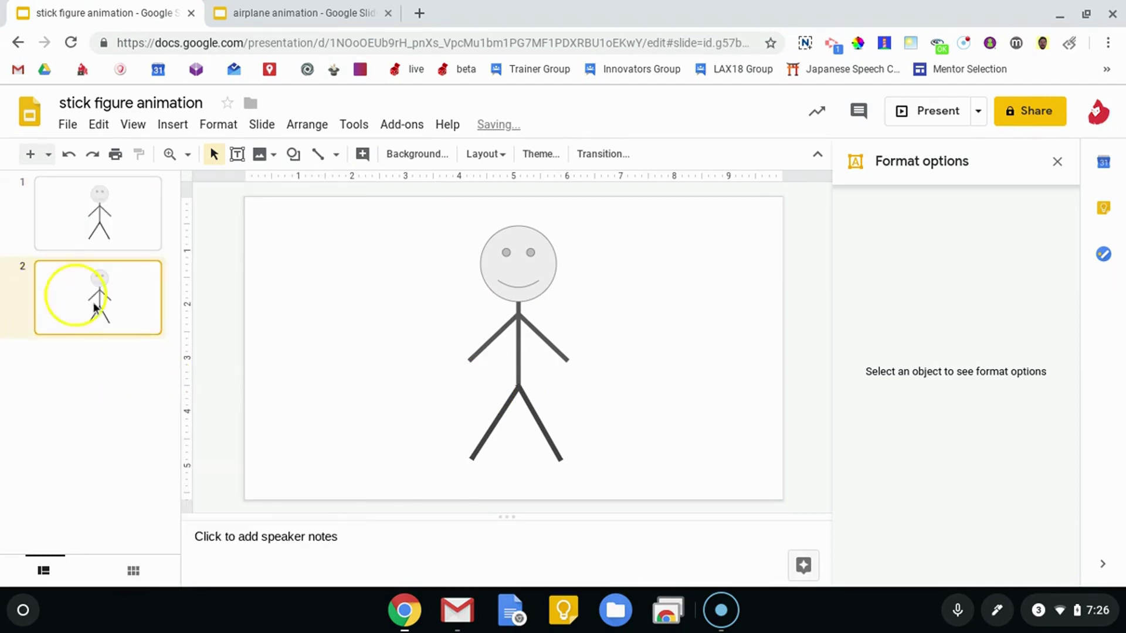
{"action": "left_click", "coordinate": [495, 339]}
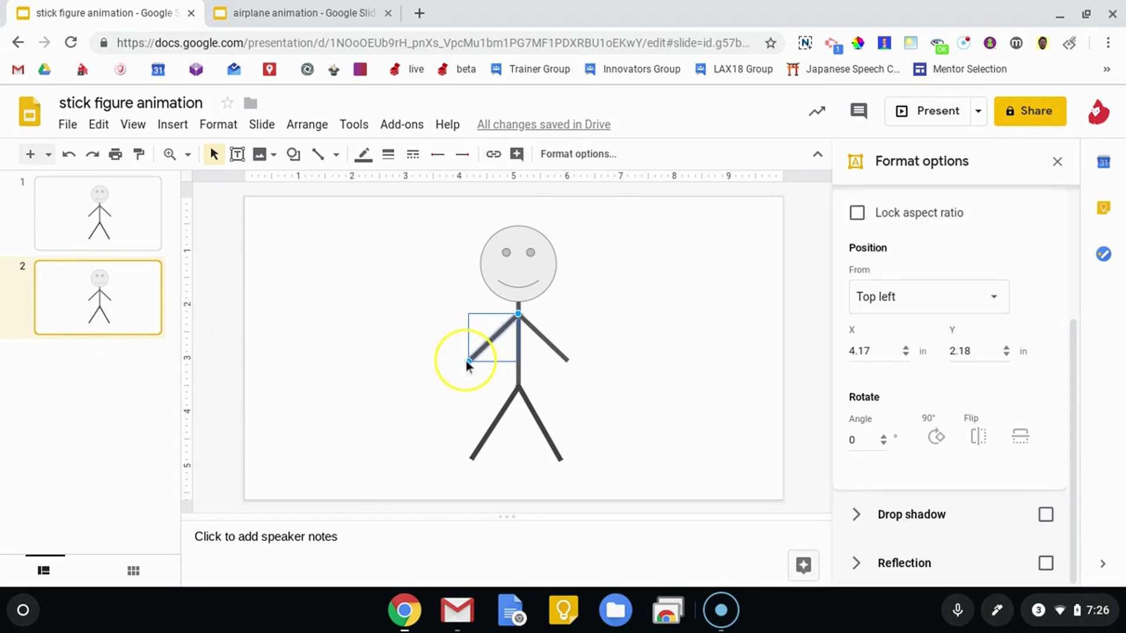
{"action": "left_click_drag", "start_coordinate": [505, 360], "coordinate": [446, 321]}
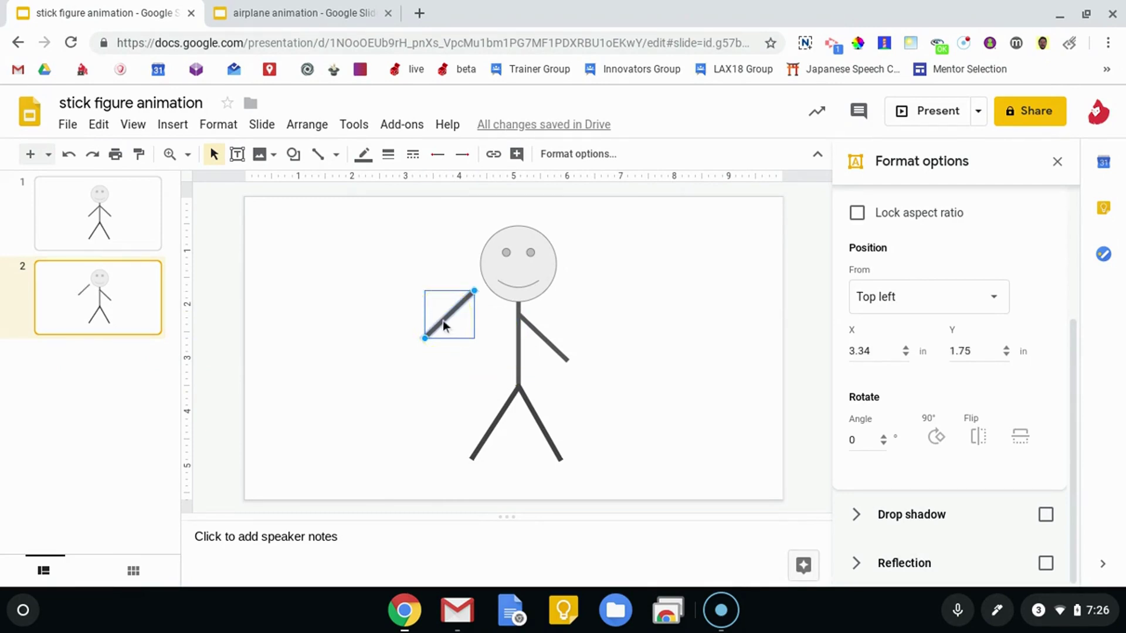
{"action": "key", "text": "ctrl+z"}
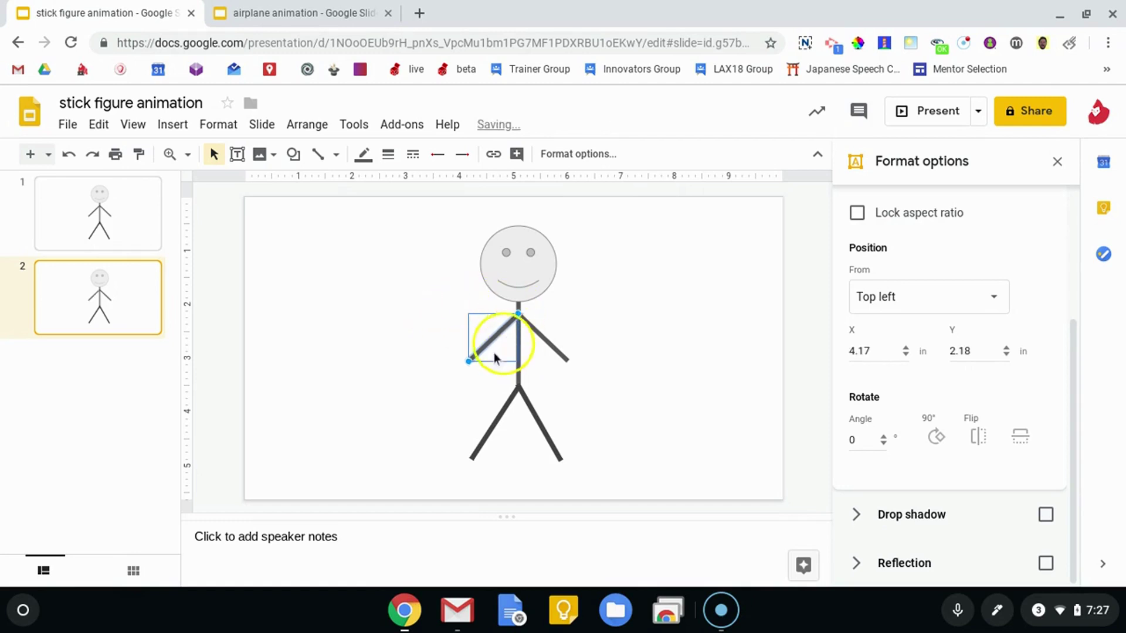
Step: Raise the hand ends of both arms up and outward on slide 2
{"action": "left_click_drag", "start_coordinate": [469, 361], "coordinate": [458, 350]}
{"action": "left_click", "coordinate": [553, 352]}
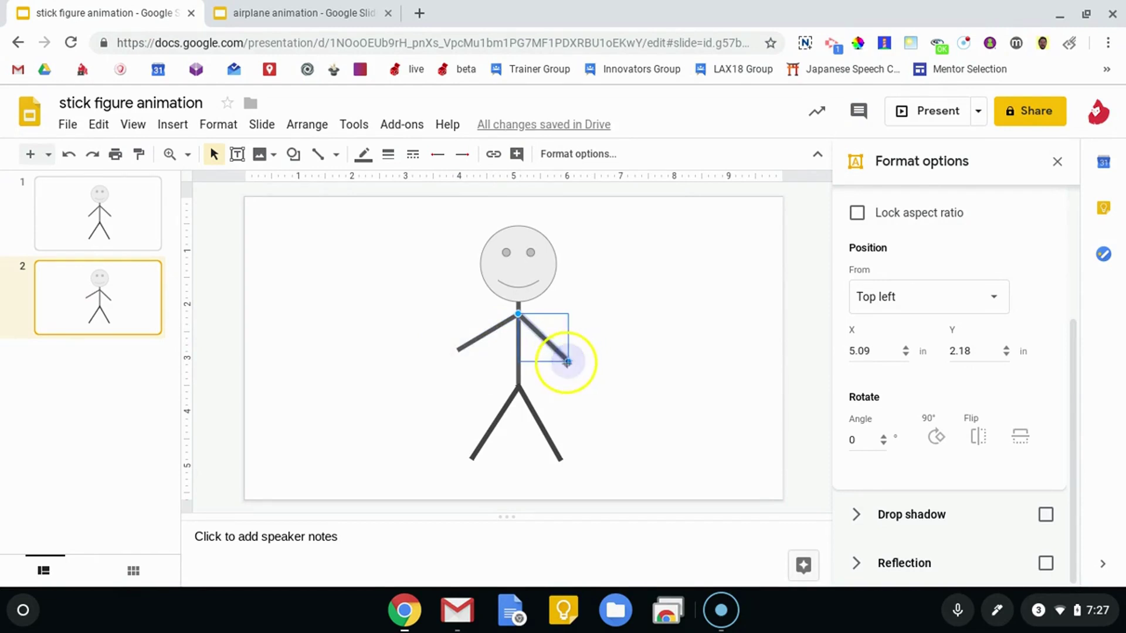
{"action": "left_click_drag", "start_coordinate": [568, 362], "coordinate": [579, 353]}
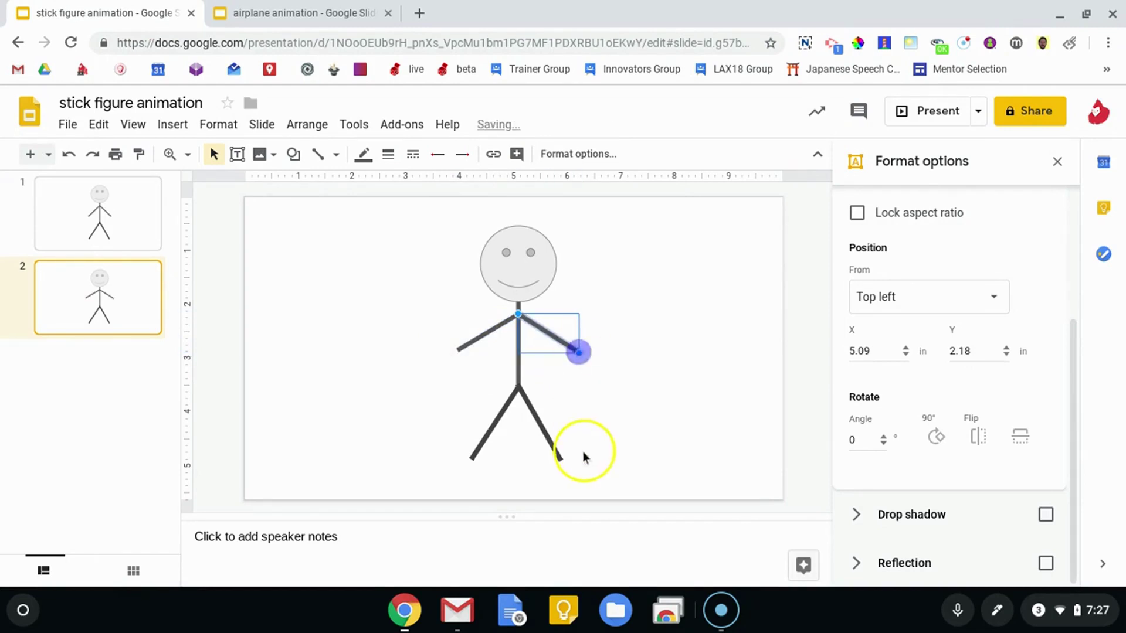
{"action": "left_click", "coordinate": [547, 437]}
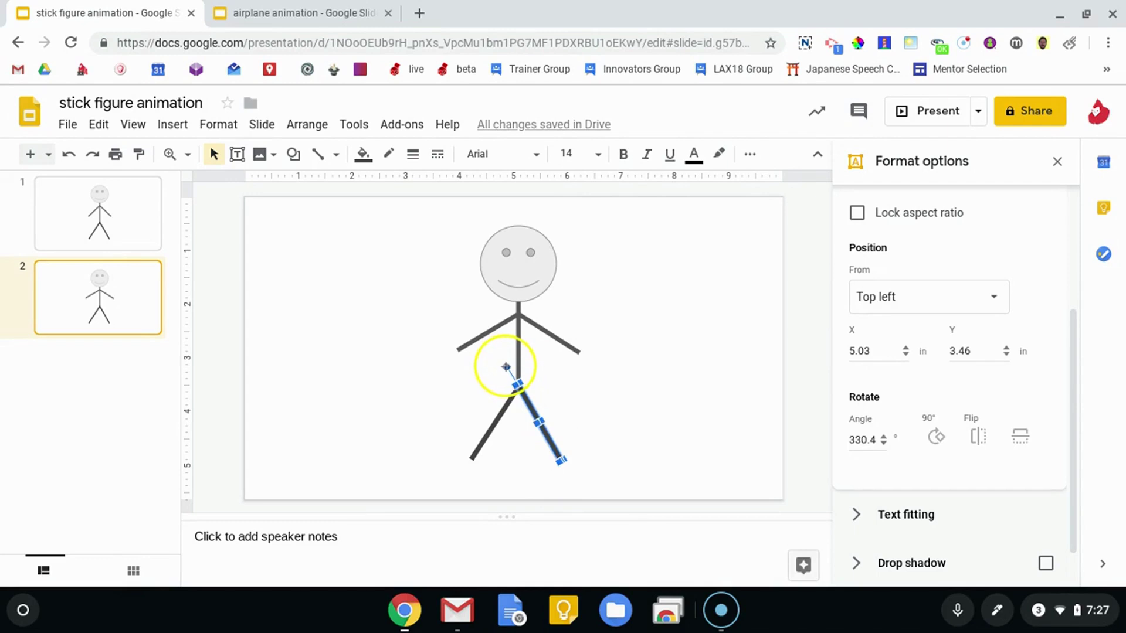
Step: Rotate both legs outward, right leg to 315°, and reattach them to the body
{"action": "left_click_drag", "start_coordinate": [505, 367], "coordinate": [495, 375]}
{"action": "left_click_drag", "start_coordinate": [546, 428], "coordinate": [558, 431]}
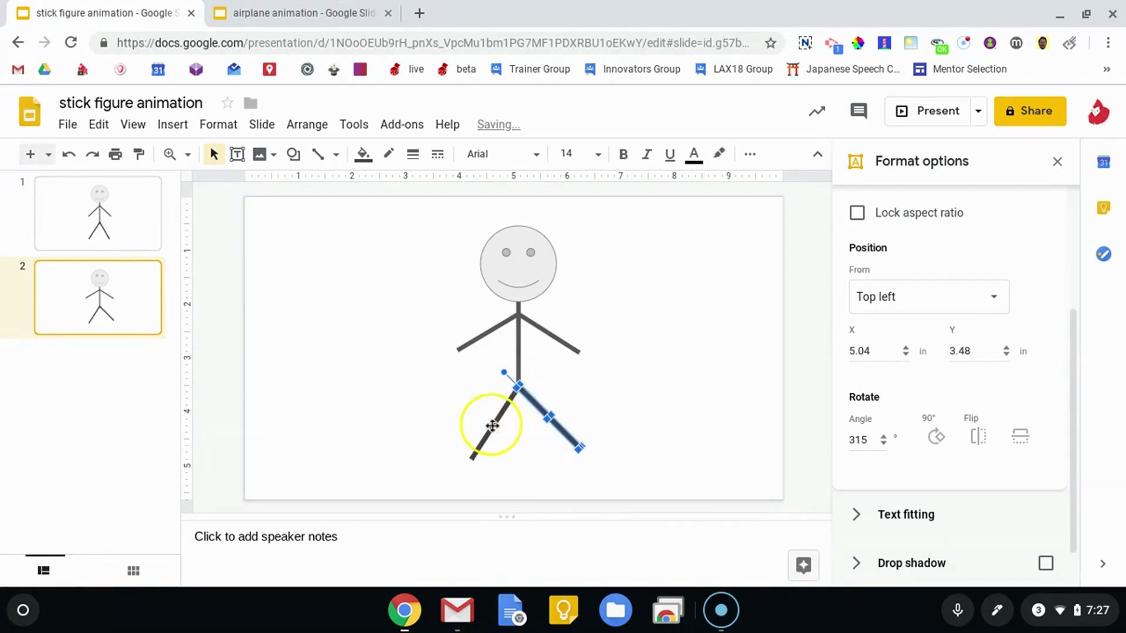
{"action": "left_click", "coordinate": [494, 422]}
{"action": "left_click_drag", "start_coordinate": [530, 371], "coordinate": [494, 412]}
{"action": "left_click", "coordinate": [692, 410]}
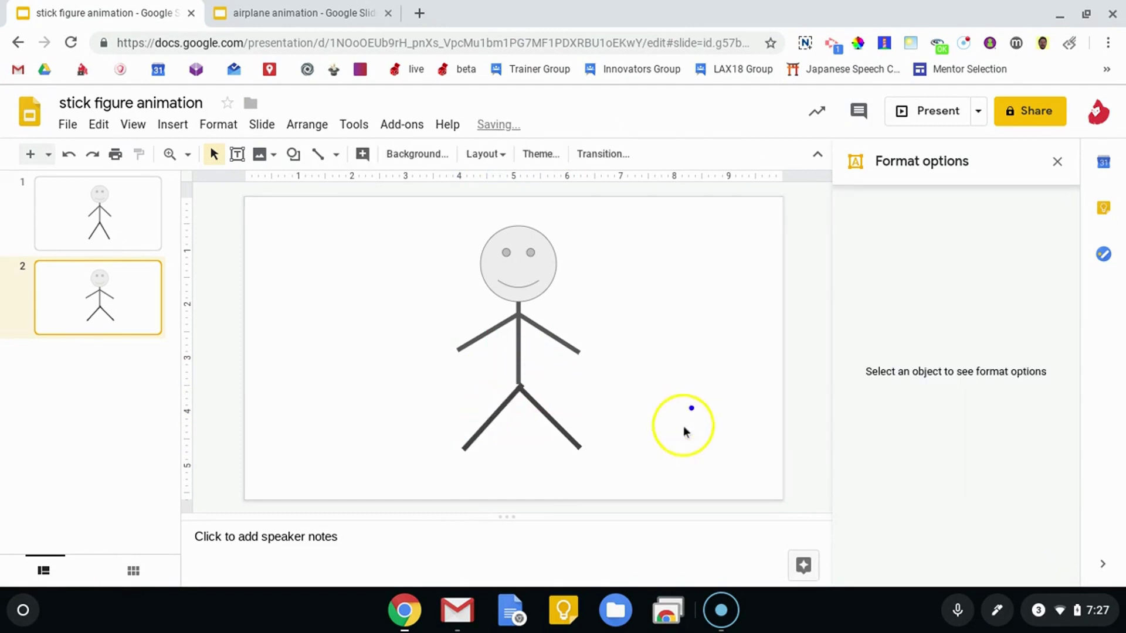
{"action": "left_click", "coordinate": [502, 401]}
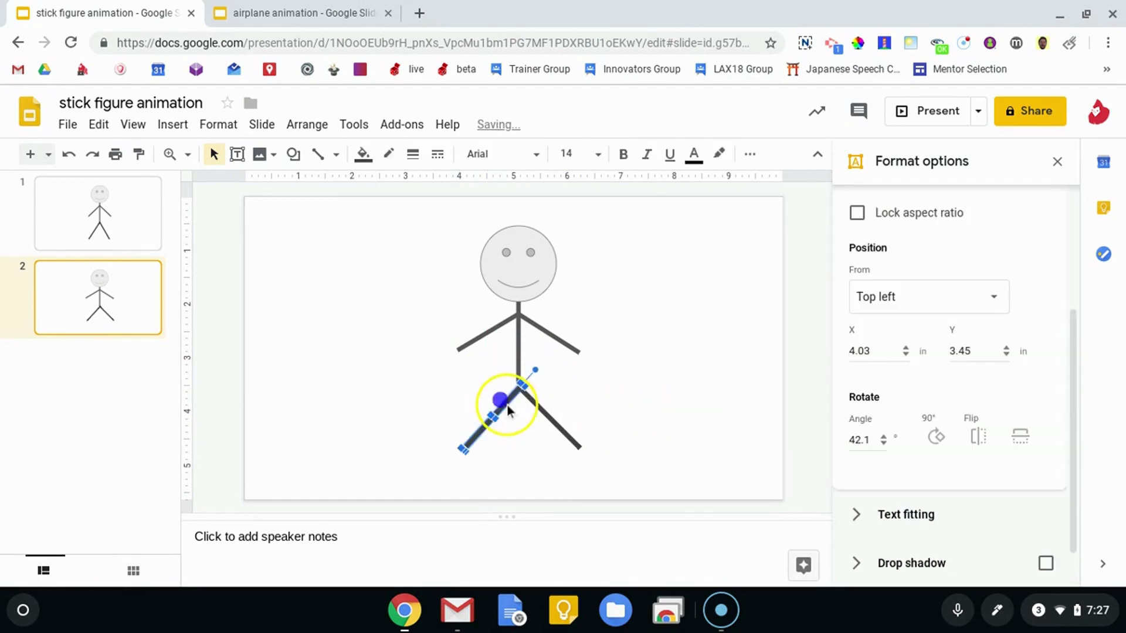
{"action": "left_click", "coordinate": [543, 413], "text": "shift"}
{"action": "left_click_drag", "start_coordinate": [543, 414], "coordinate": [531, 423]}
{"action": "left_click", "coordinate": [667, 427]}
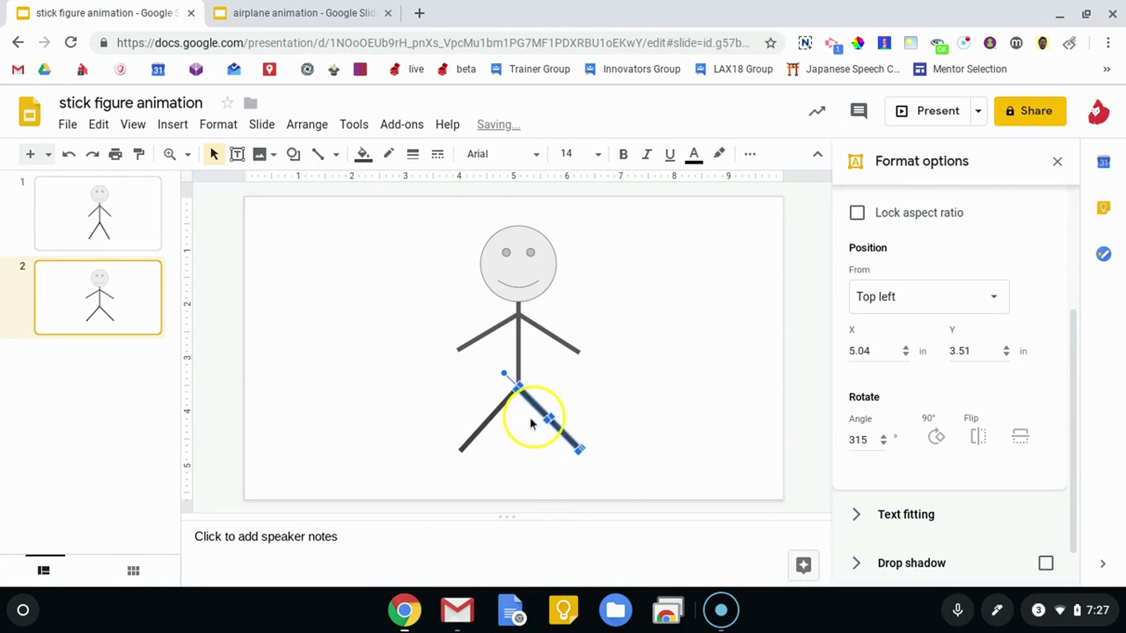
{"action": "left_click", "coordinate": [670, 421]}
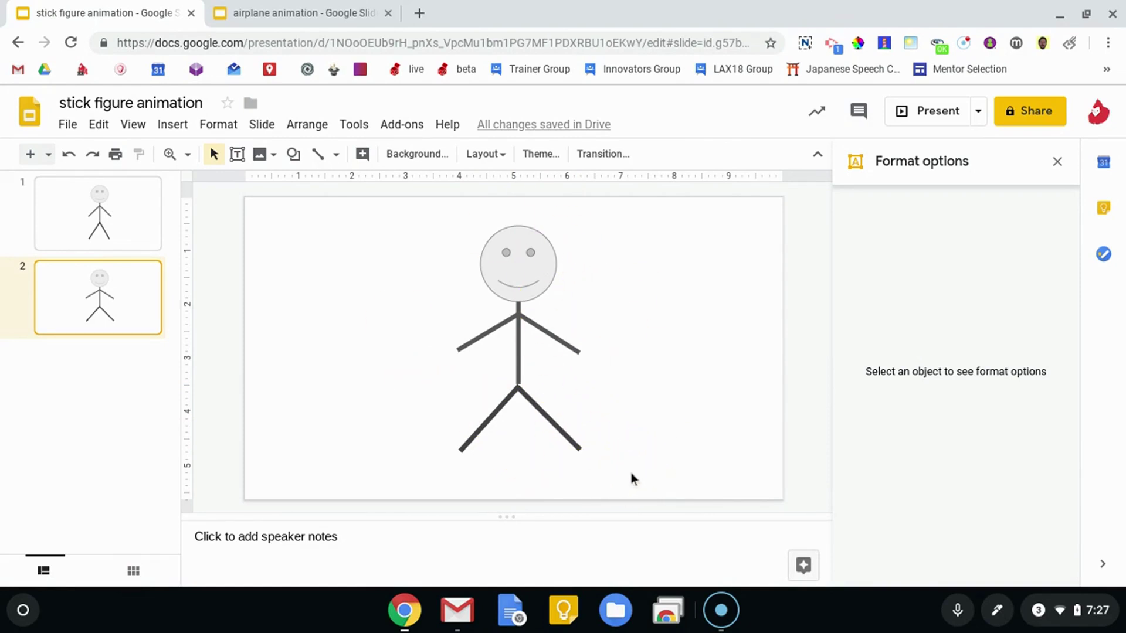
Step: Raise the whole stick figure on slide 2 from Y 0.54 to 0.43 in, then return to slide 1
{"action": "left_click_drag", "start_coordinate": [631, 473], "coordinate": [452, 278]}
{"action": "left_click", "coordinate": [663, 387]}
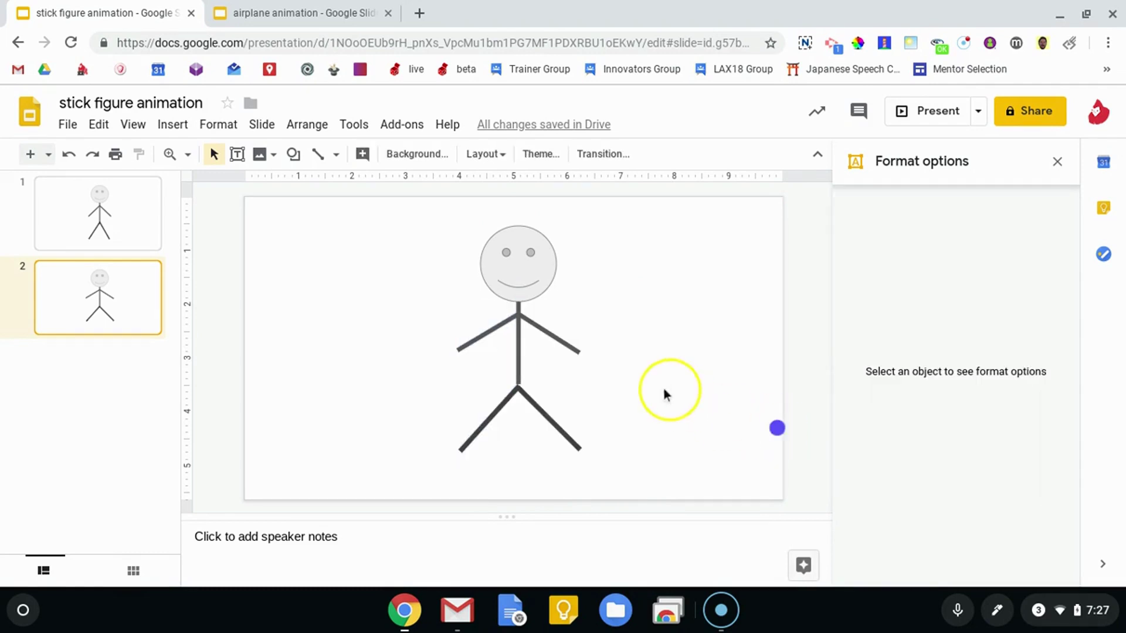
{"action": "left_click_drag", "start_coordinate": [629, 473], "coordinate": [424, 215]}
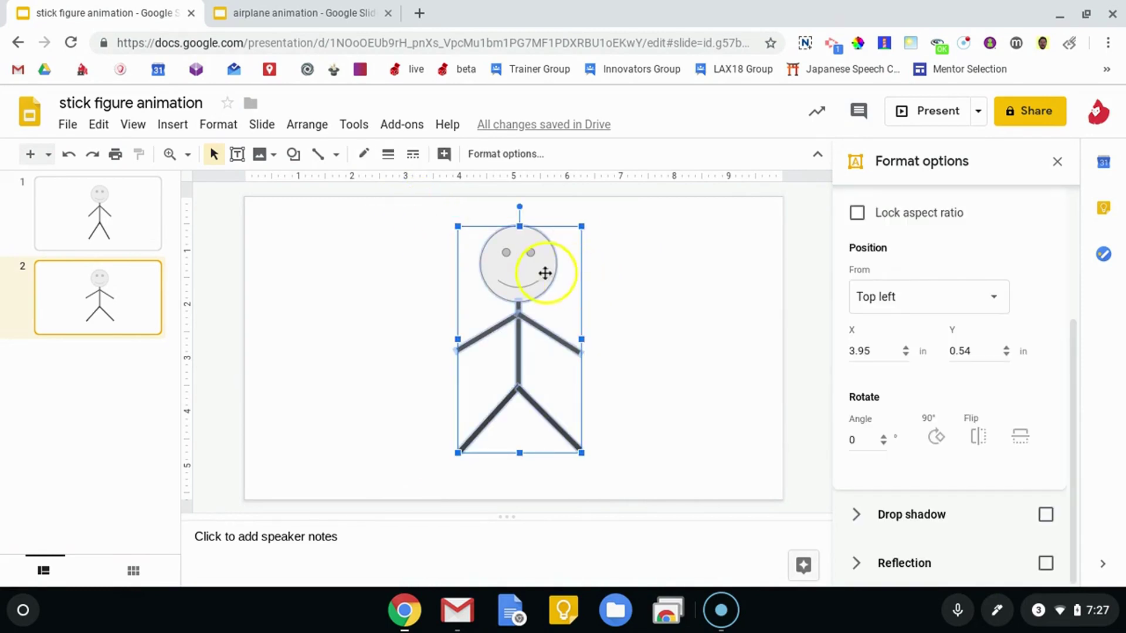
{"action": "left_click_drag", "start_coordinate": [522, 274], "coordinate": [524, 268]}
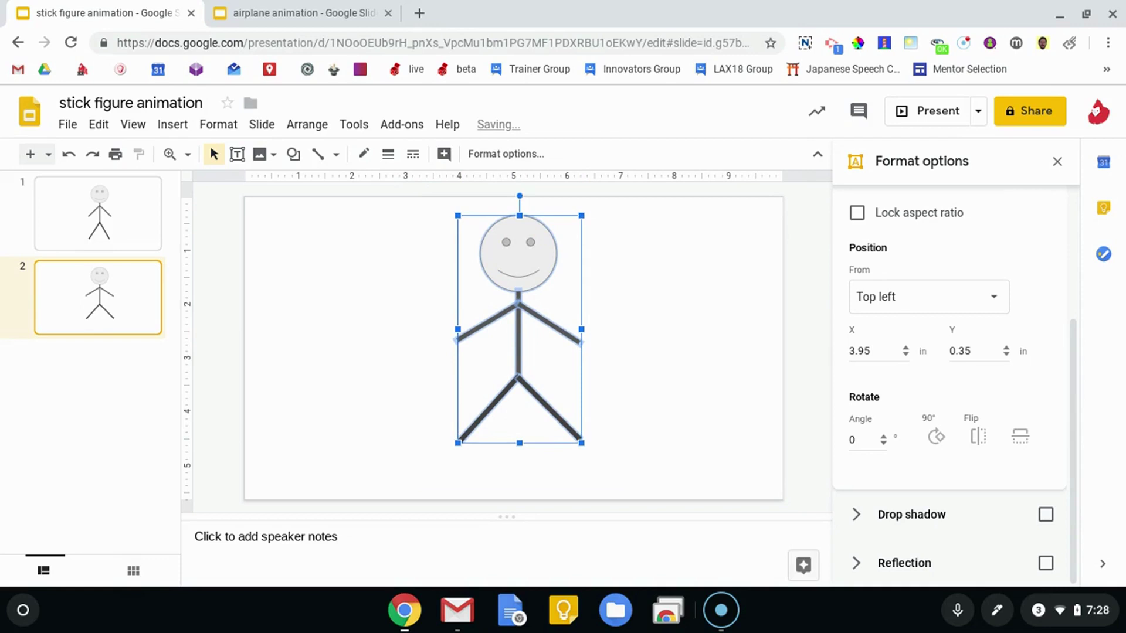
{"action": "key", "text": "Down"}
{"action": "key", "text": "Up"}
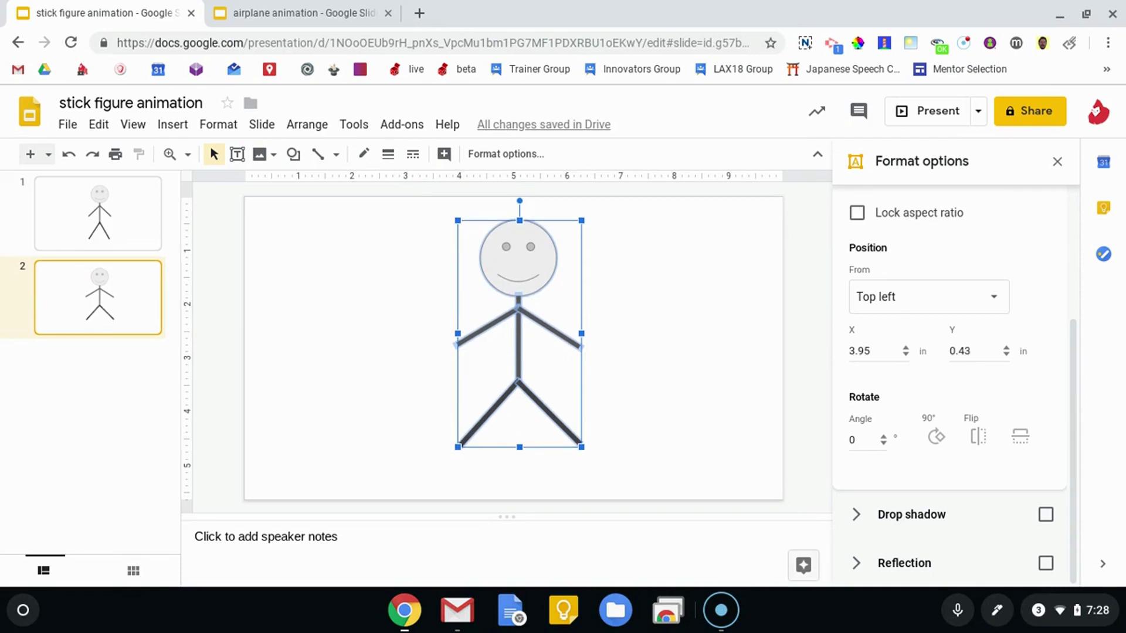
{"action": "key", "text": "Up"}
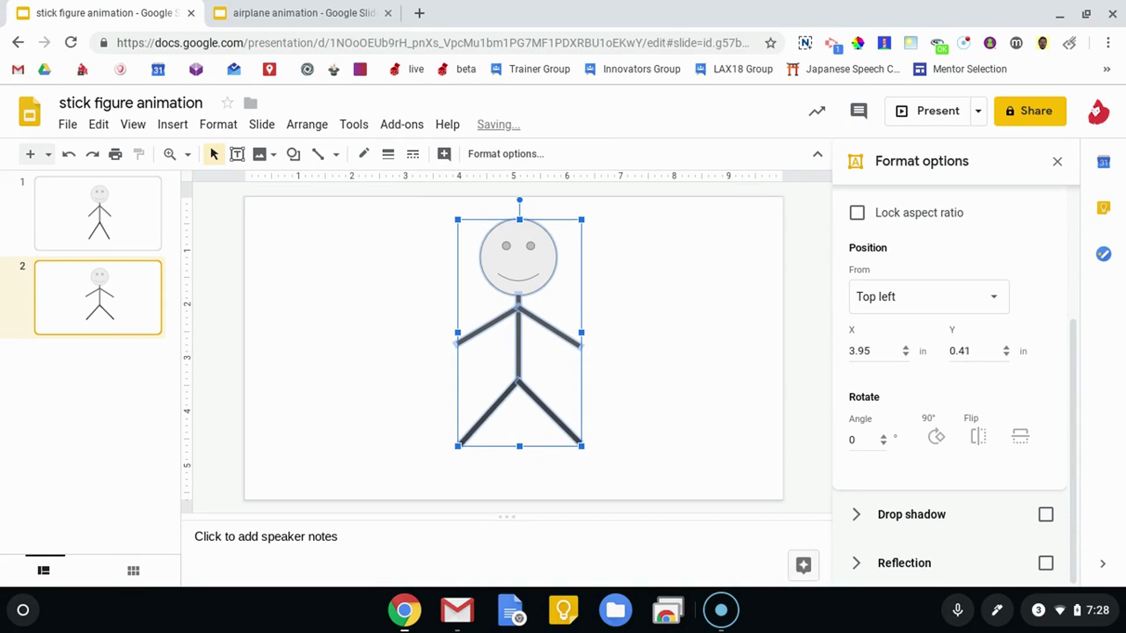
{"action": "key", "text": "Up"}
{"action": "key", "text": "Down"}
{"action": "key", "text": "Down"}
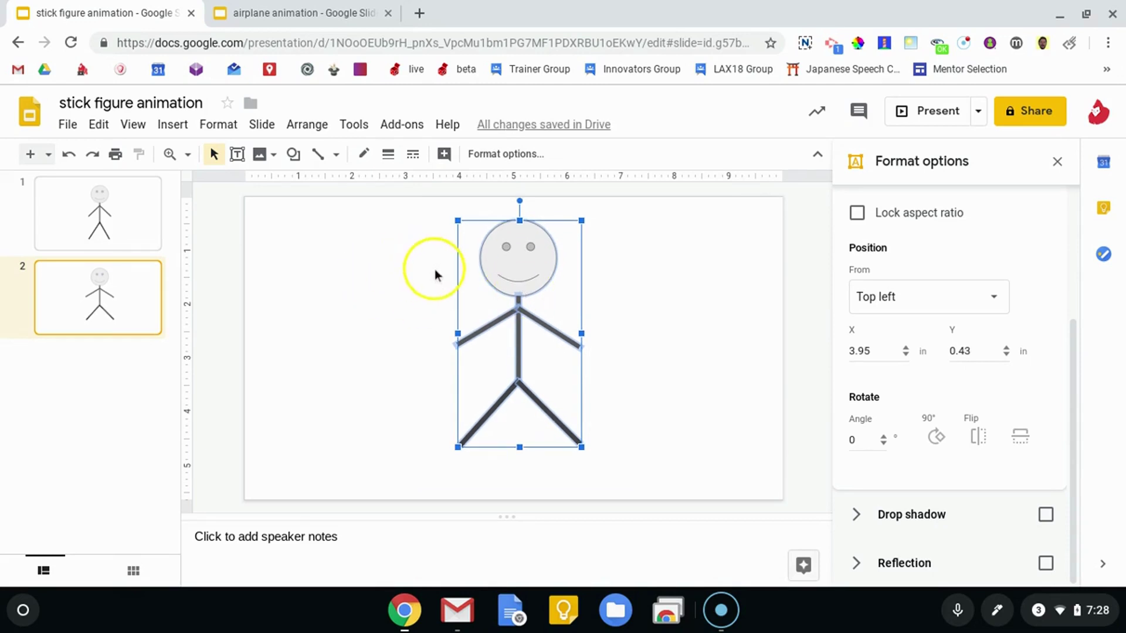
{"action": "left_click", "coordinate": [118, 240]}
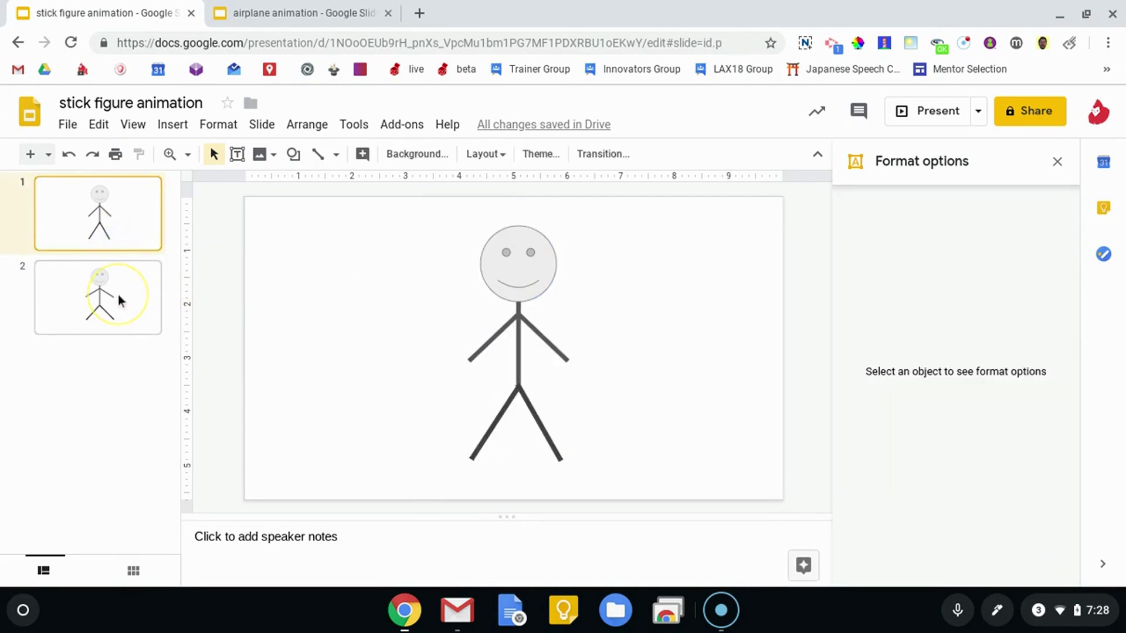
Step: Compare slides 1 and 2, then duplicate slide 2 as a new slide 3
{"action": "left_click", "coordinate": [118, 294]}
{"action": "left_click", "coordinate": [120, 227]}
{"action": "left_click", "coordinate": [118, 297]}
{"action": "left_click", "coordinate": [119, 227]}
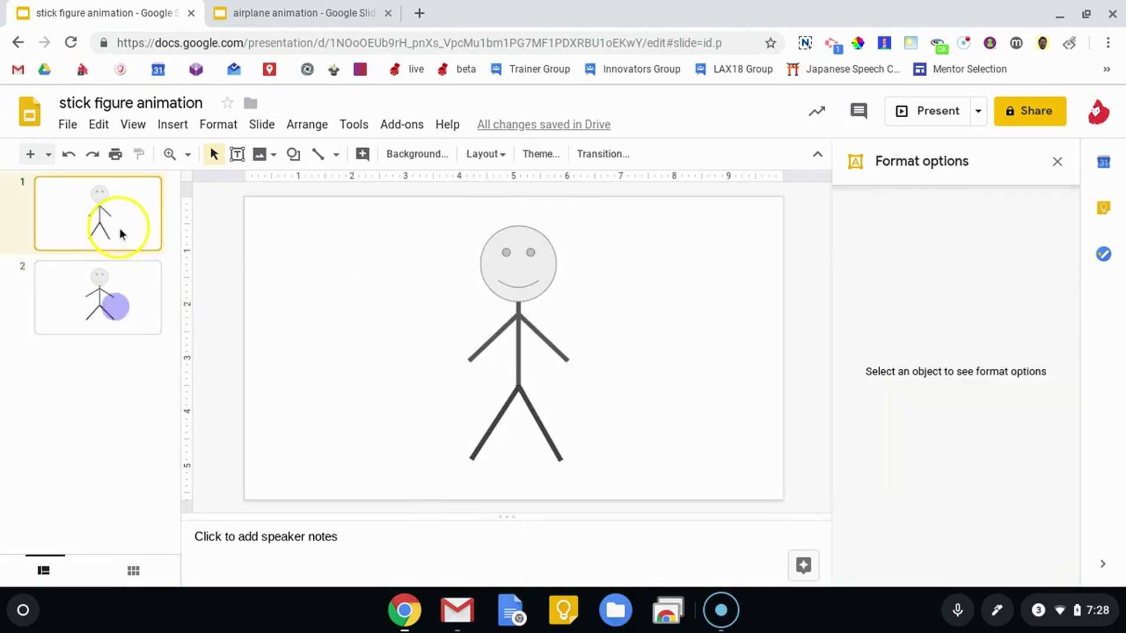
{"action": "left_click", "coordinate": [118, 298]}
{"action": "right_click", "coordinate": [118, 298]}
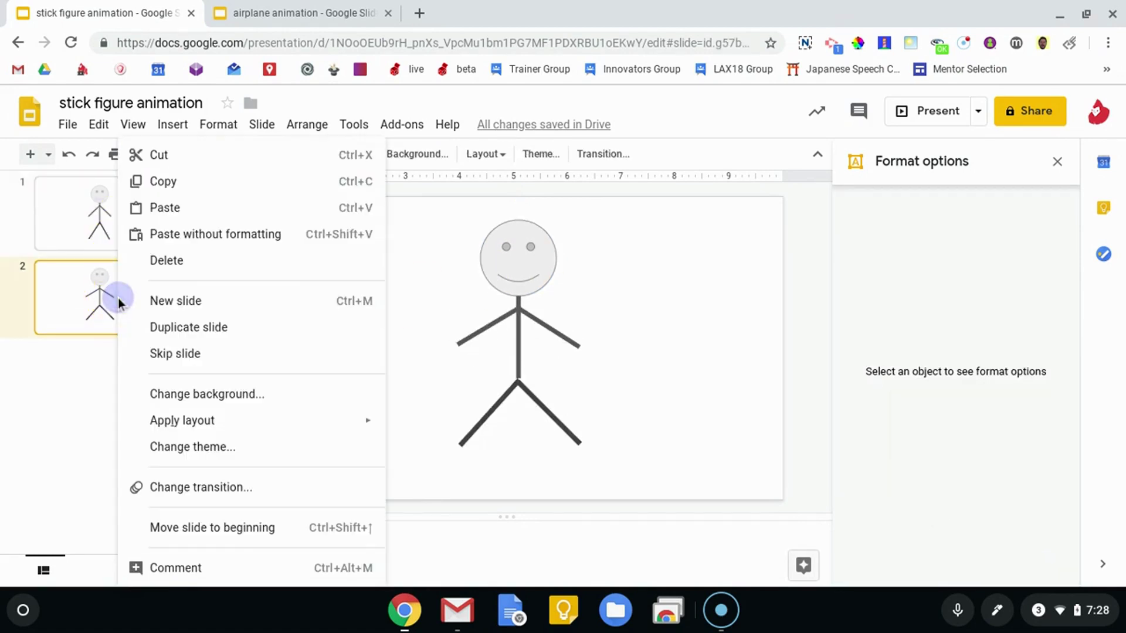
{"action": "left_click", "coordinate": [194, 332]}
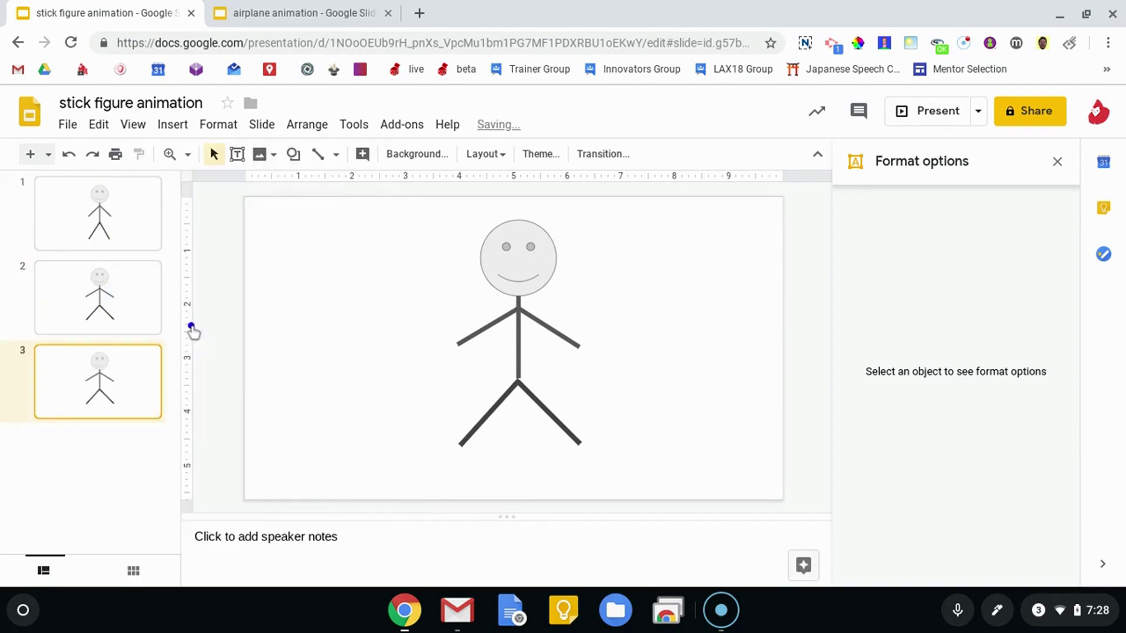
Step: Raise both arm ends higher and outward on slide 3
{"action": "left_click", "coordinate": [482, 328]}
{"action": "left_click_drag", "start_coordinate": [452, 344], "coordinate": [444, 330]}
{"action": "left_click", "coordinate": [576, 340]}
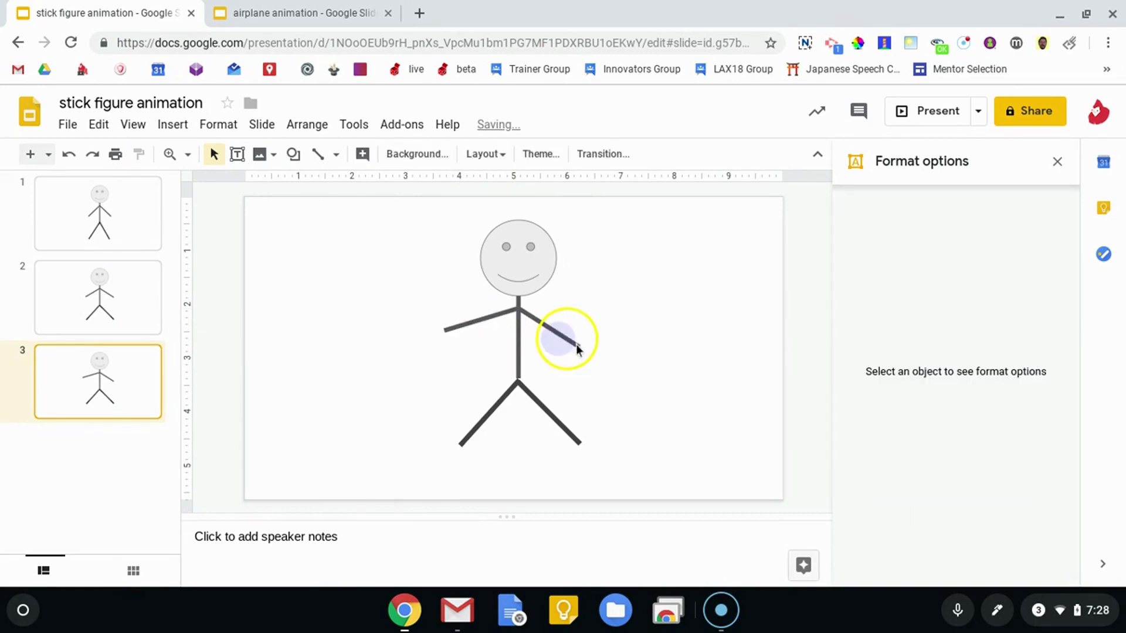
{"action": "left_click", "coordinate": [580, 346]}
{"action": "left_click_drag", "start_coordinate": [580, 346], "coordinate": [589, 338]}
{"action": "left_click", "coordinate": [554, 421]}
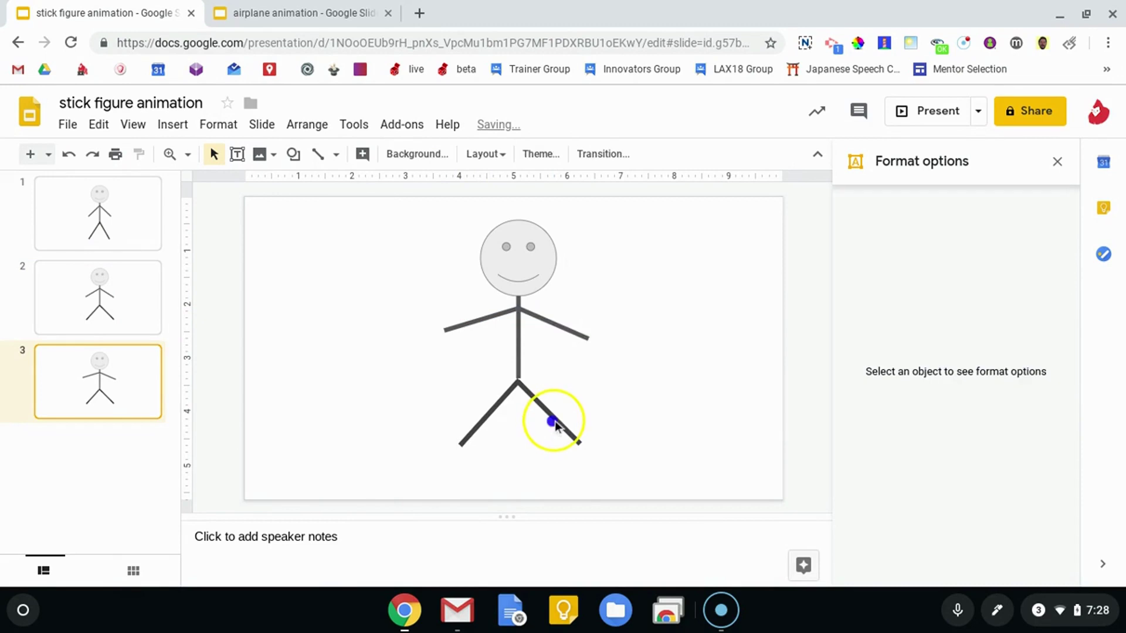
Step: Spread both legs wider, left leg rotated to 50.9°, keeping them joined to the body
{"action": "left_click", "coordinate": [526, 399]}
{"action": "left_click_drag", "start_coordinate": [518, 378], "coordinate": [497, 370]}
{"action": "left_click_drag", "start_coordinate": [564, 420], "coordinate": [569, 422]}
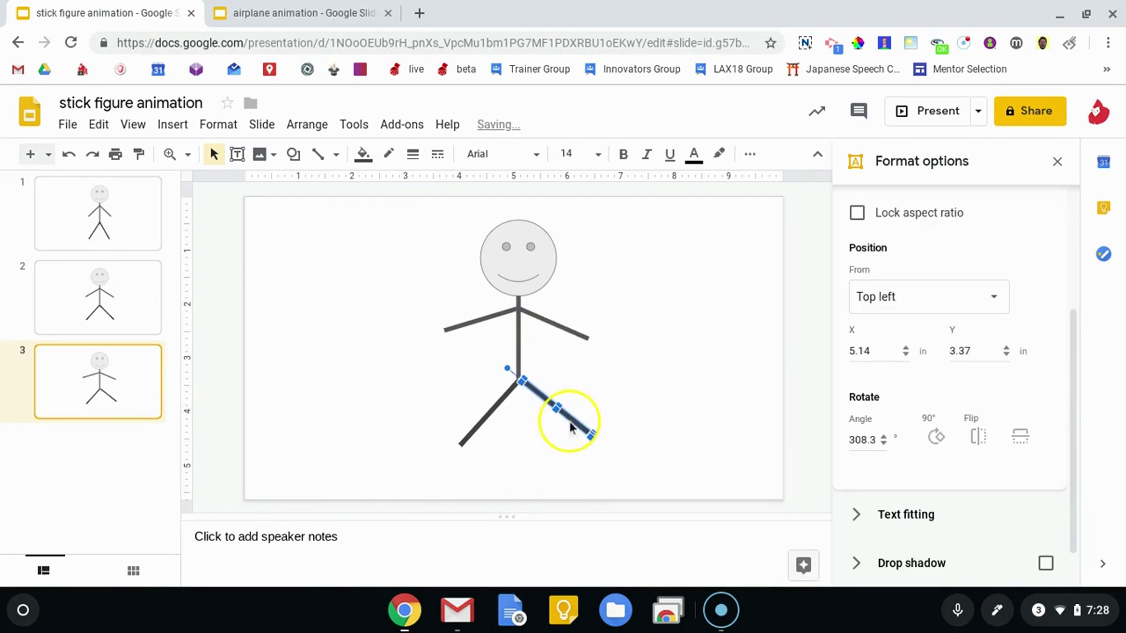
{"action": "key", "text": "Left"}
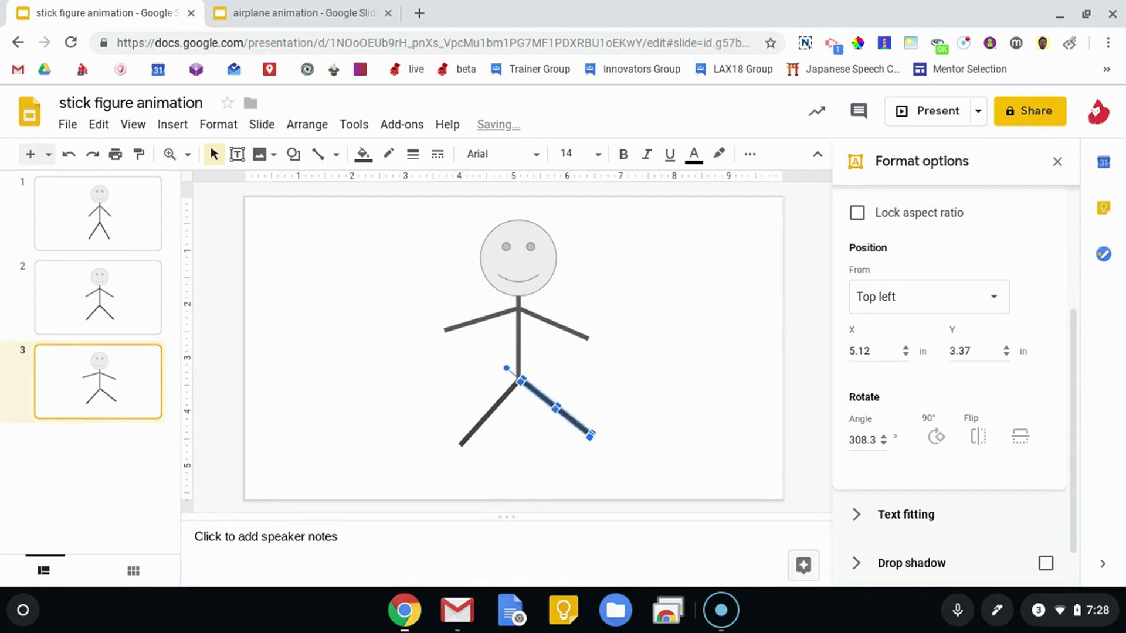
{"action": "key", "text": "Left"}
{"action": "key", "text": "Left"}
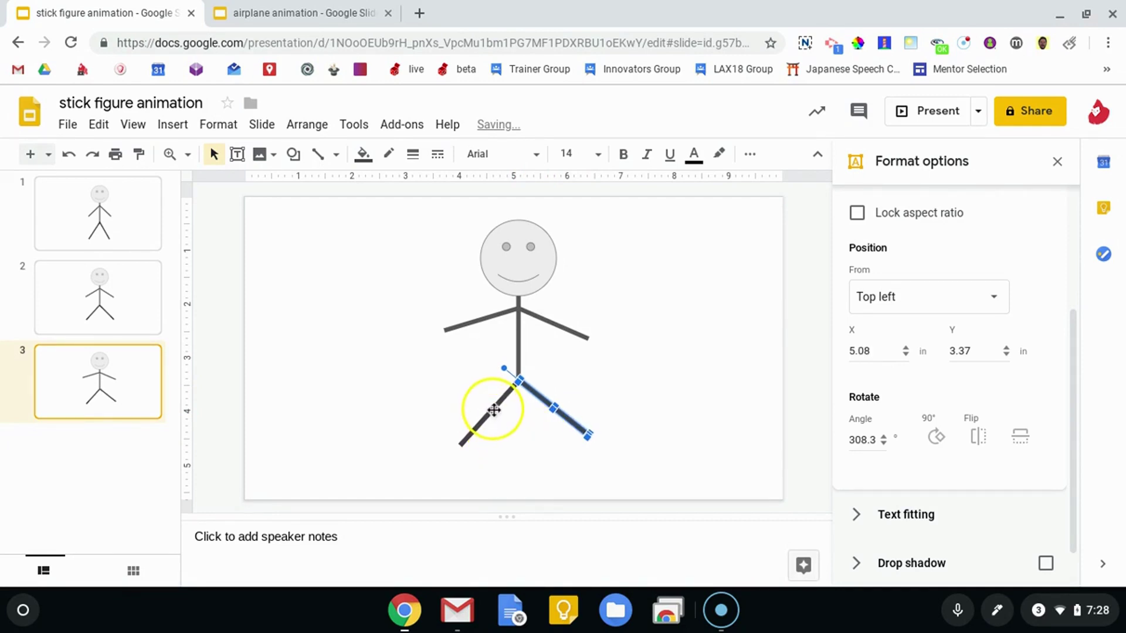
{"action": "left_click", "coordinate": [494, 411]}
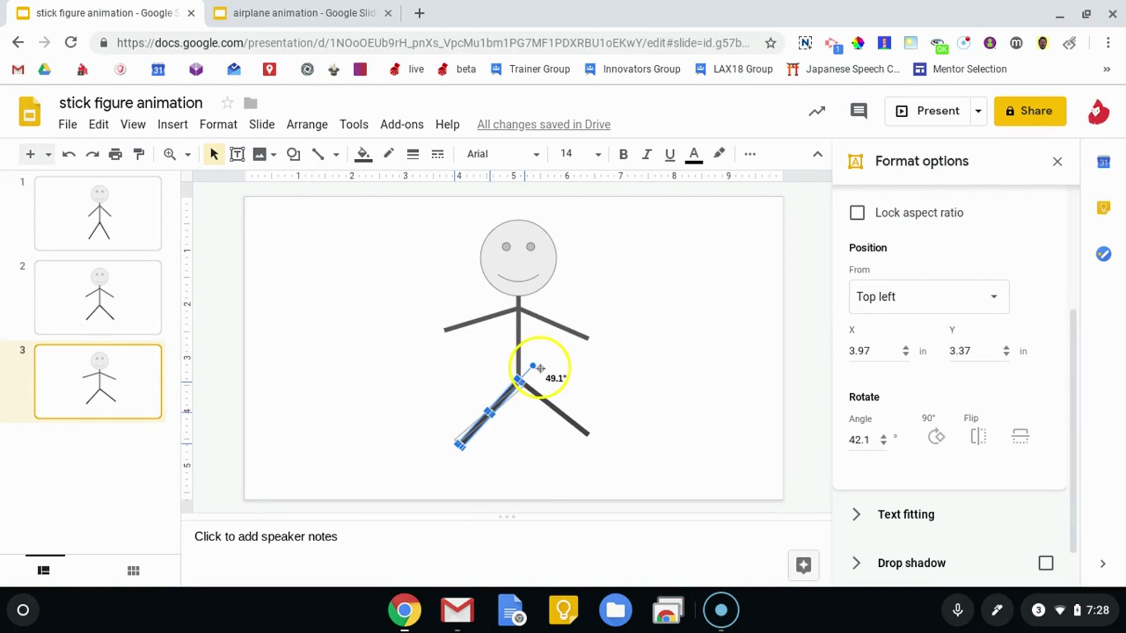
{"action": "left_click_drag", "start_coordinate": [540, 368], "coordinate": [540, 372]}
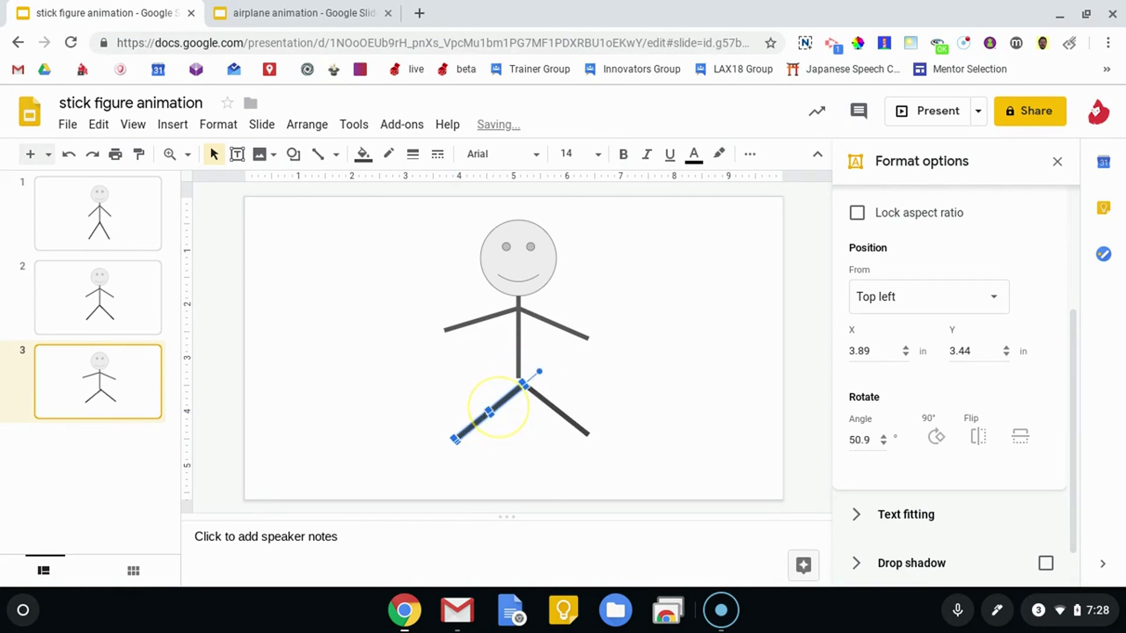
{"action": "left_click_drag", "start_coordinate": [498, 407], "coordinate": [492, 403]}
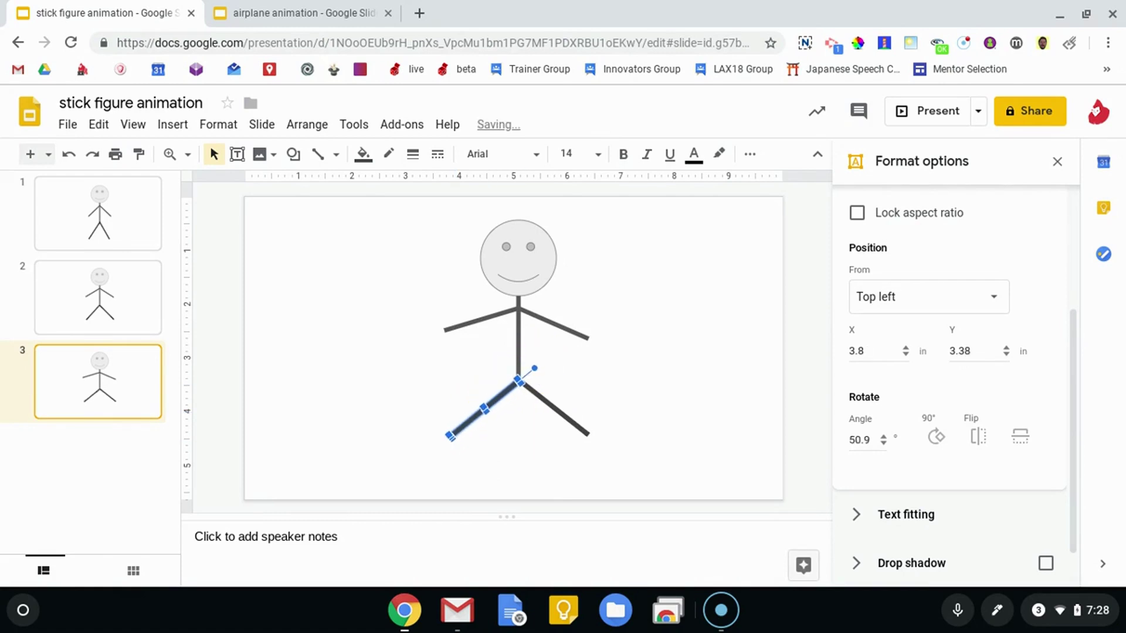
{"action": "left_click", "coordinate": [617, 369]}
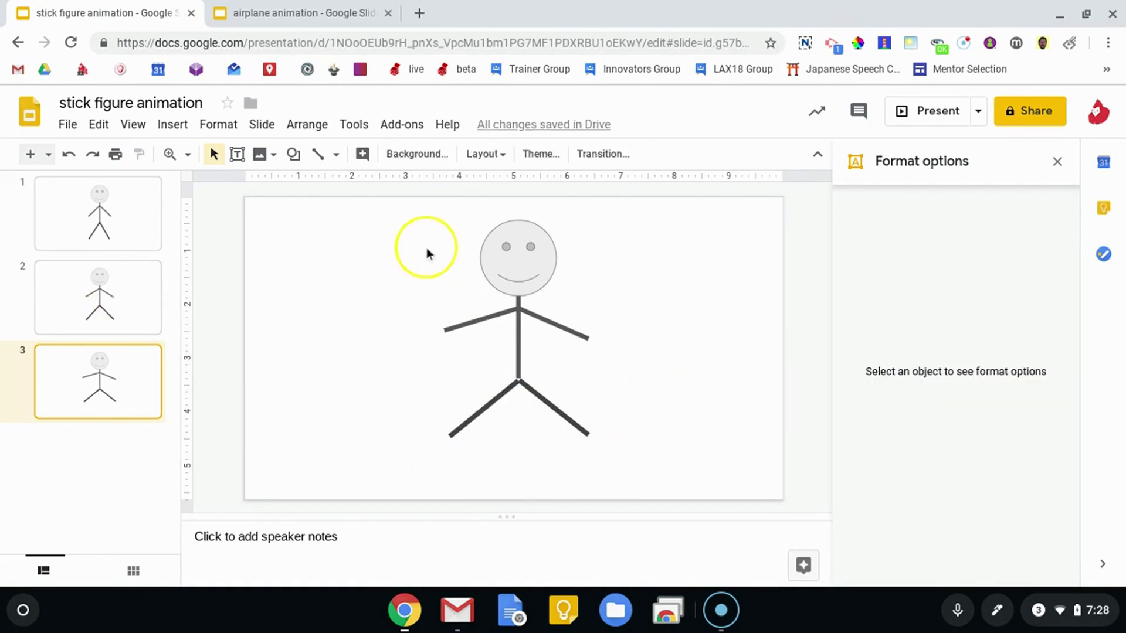
Step: Raise slide 3's whole figure to Y 0.25 in, then preview the slides from slide 1
{"action": "left_click_drag", "start_coordinate": [427, 249], "coordinate": [675, 458]}
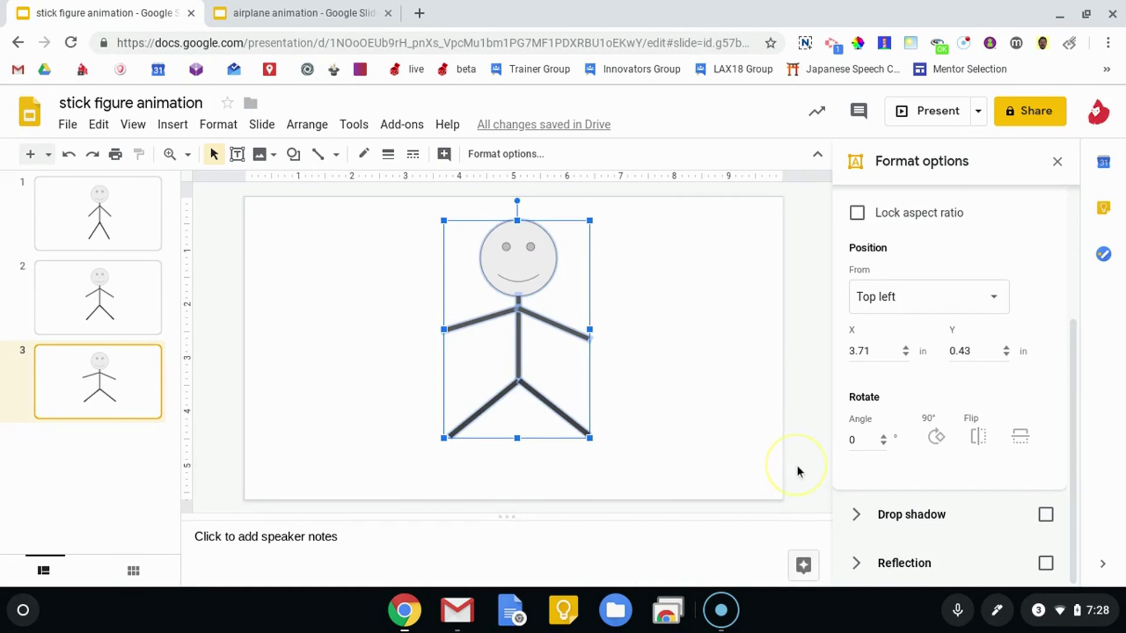
{"action": "key", "text": "Up"}
{"action": "key", "text": "Up"}
{"action": "key", "text": "Up"}
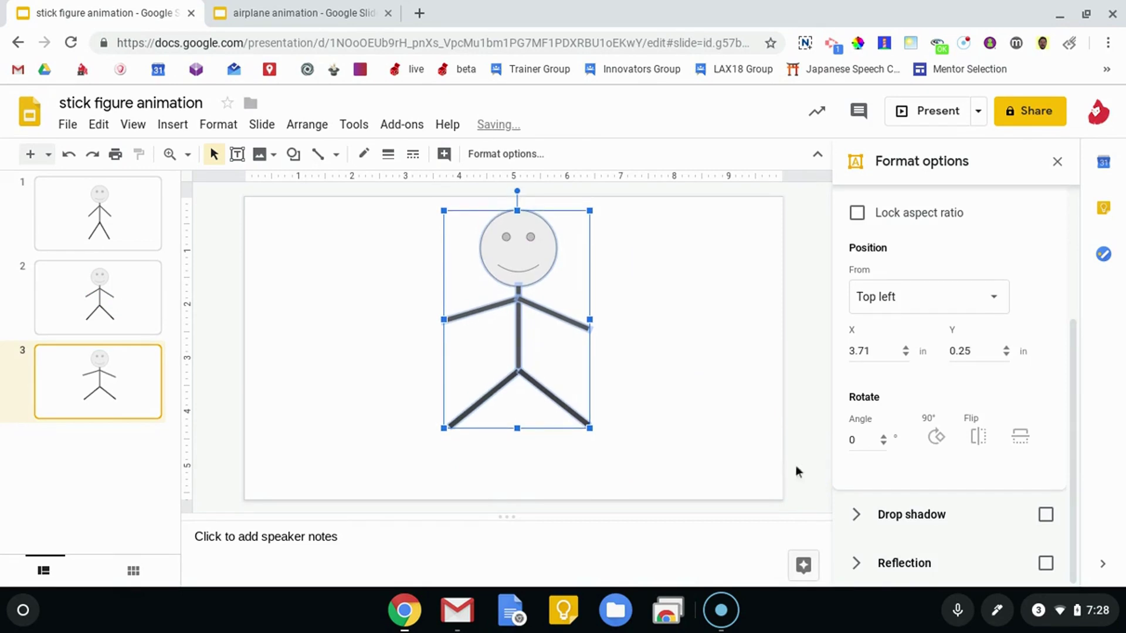
{"action": "left_click", "coordinate": [106, 228]}
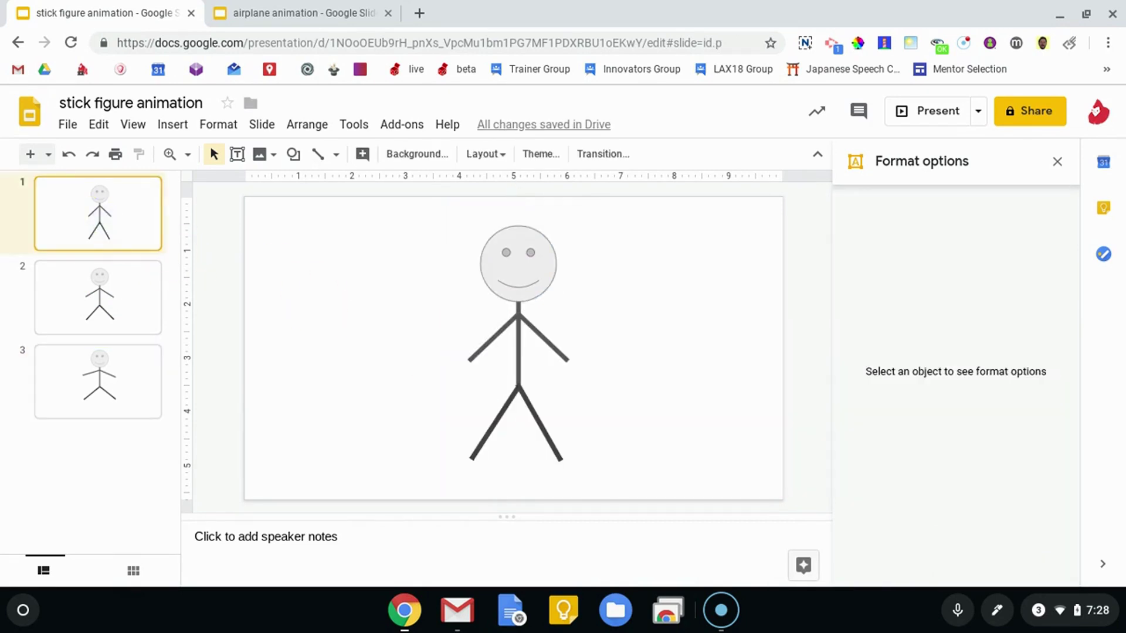
{"action": "key", "text": "Down"}
{"action": "key", "text": "Down"}
{"action": "key", "text": "Home"}
{"action": "key", "text": "End"}
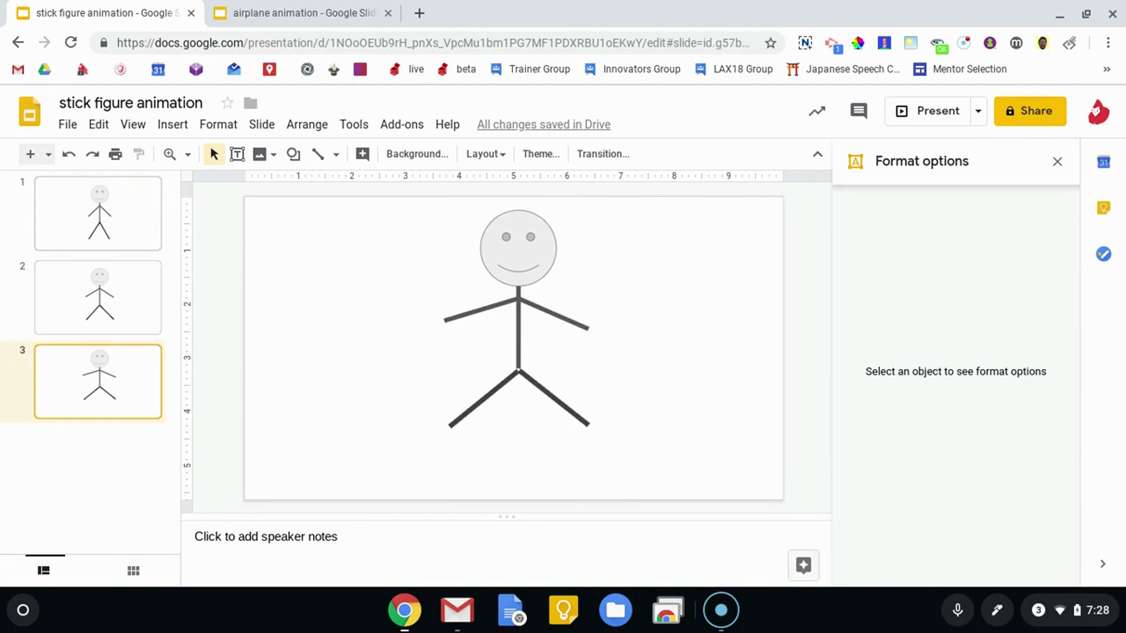
{"action": "key", "text": "Up"}
{"action": "key", "text": "Up"}
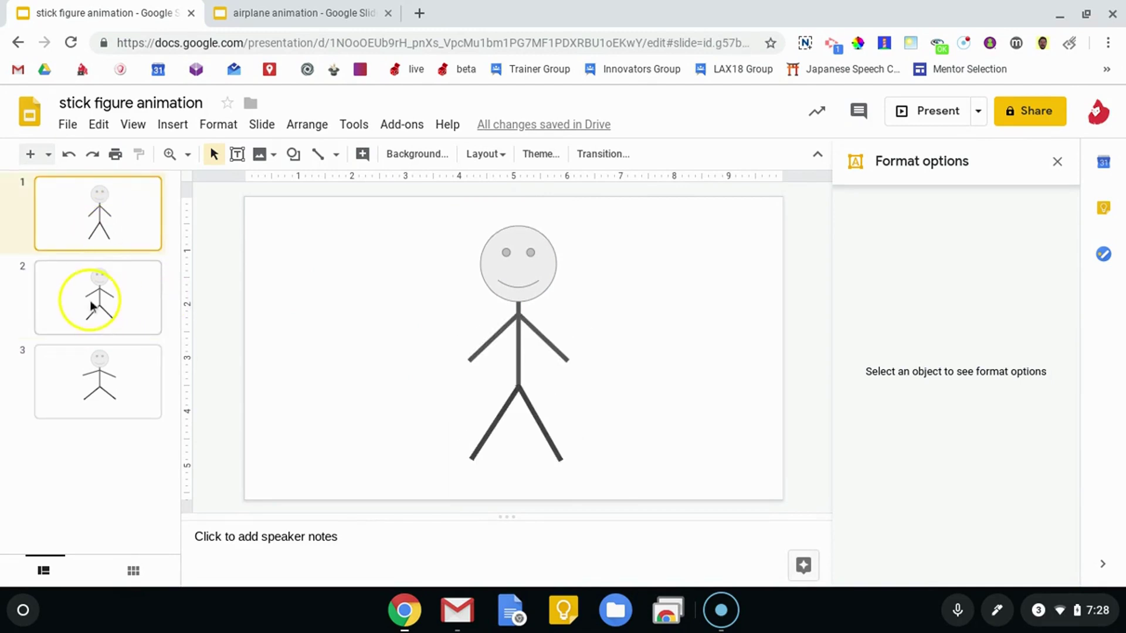
{"action": "right_click", "coordinate": [90, 300]}
{"action": "left_click", "coordinate": [192, 326]}
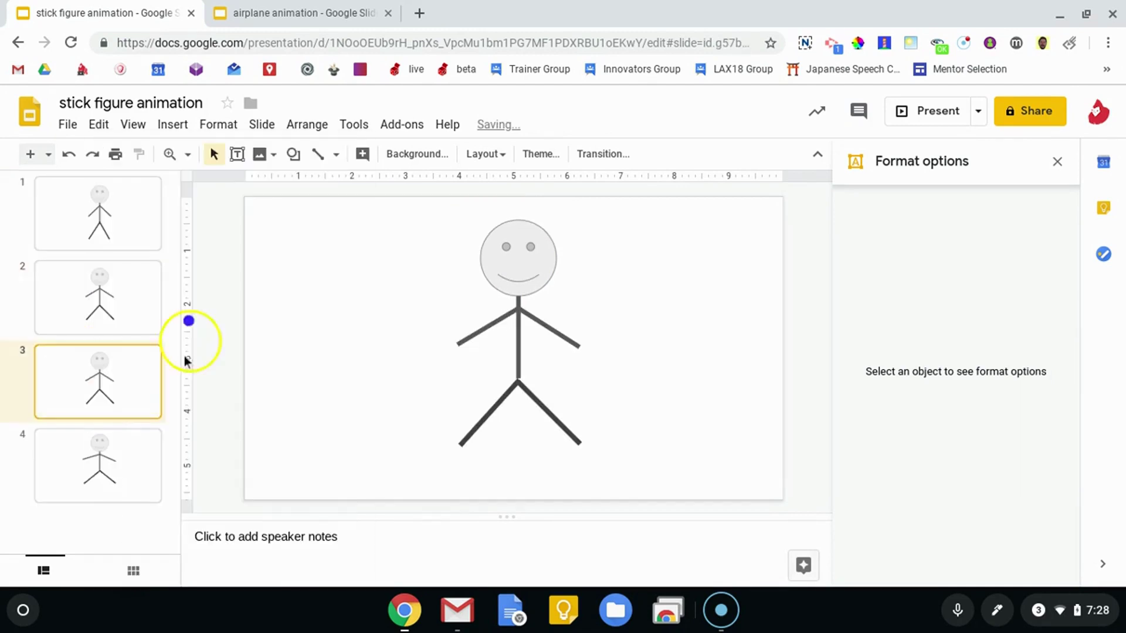
{"action": "left_click_drag", "start_coordinate": [104, 379], "coordinate": [95, 508]}
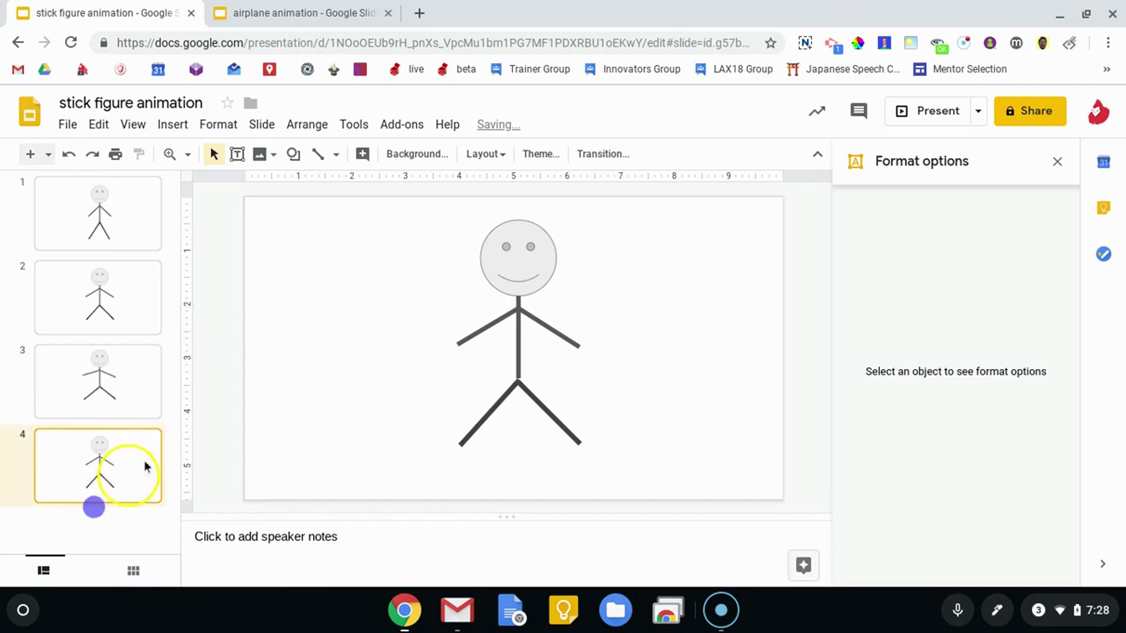
{"action": "right_click", "coordinate": [115, 241]}
{"action": "left_click", "coordinate": [164, 352]}
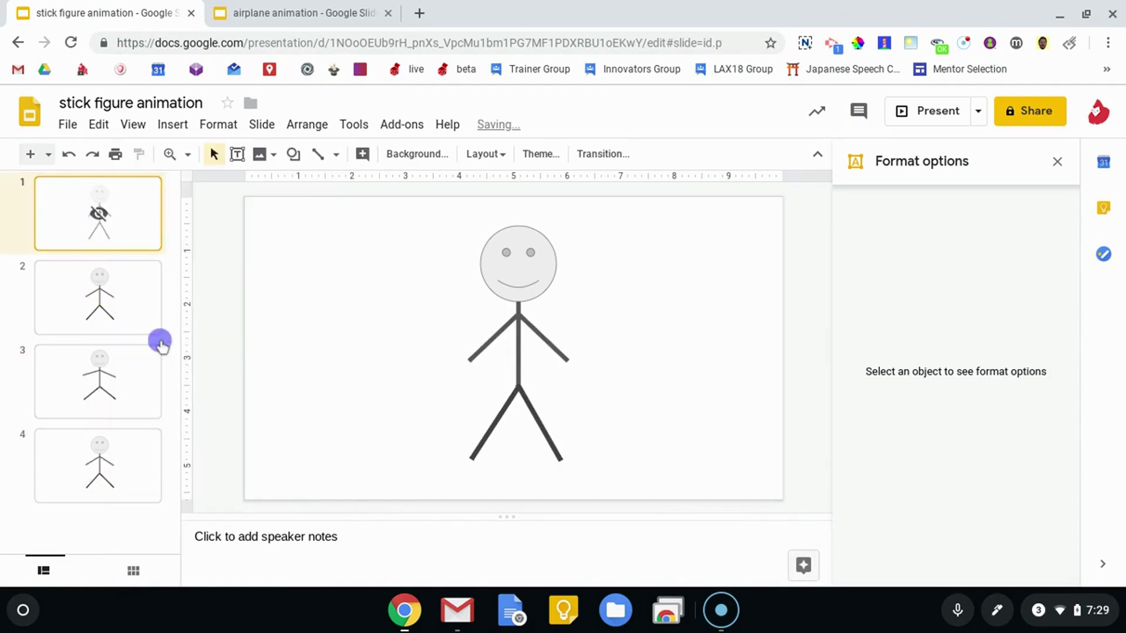
{"action": "right_click", "coordinate": [129, 217]}
{"action": "left_click", "coordinate": [157, 352]}
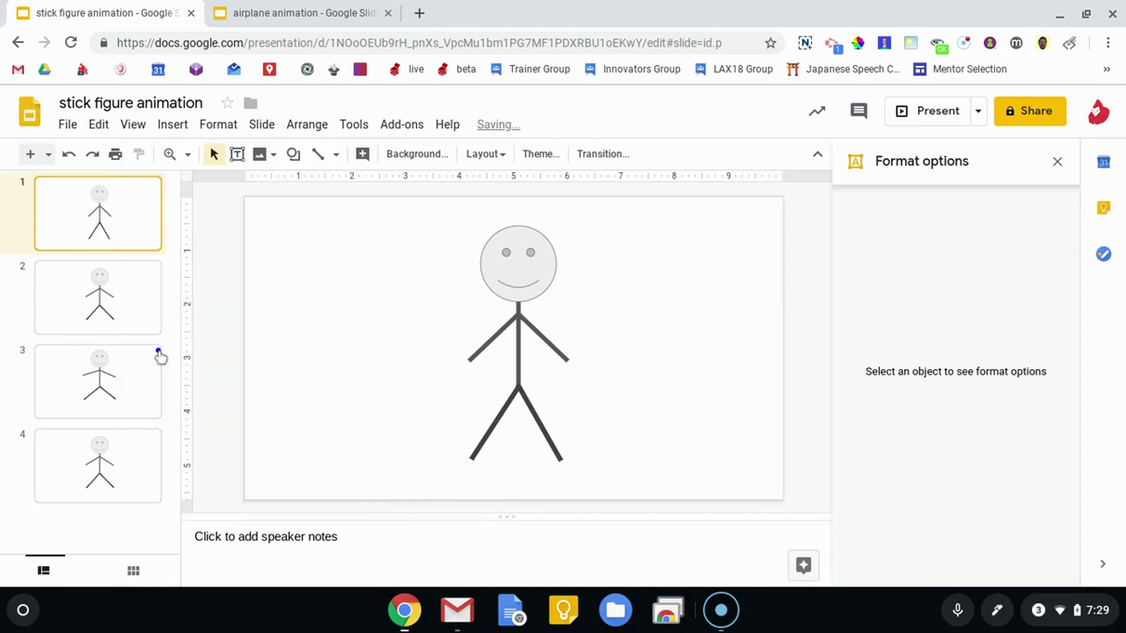
{"action": "right_click", "coordinate": [94, 195]}
{"action": "left_click", "coordinate": [145, 329]}
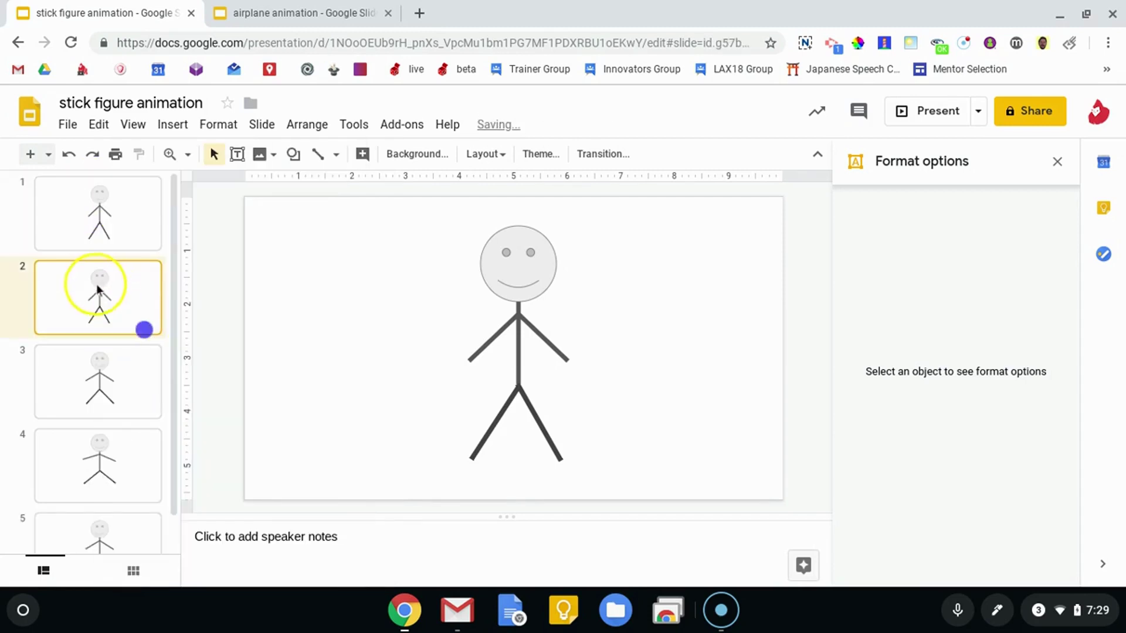
{"action": "scroll", "coordinate": [102, 499], "scroll_direction": "down", "scroll_amount": 1}
{"action": "left_click", "coordinate": [101, 551]}
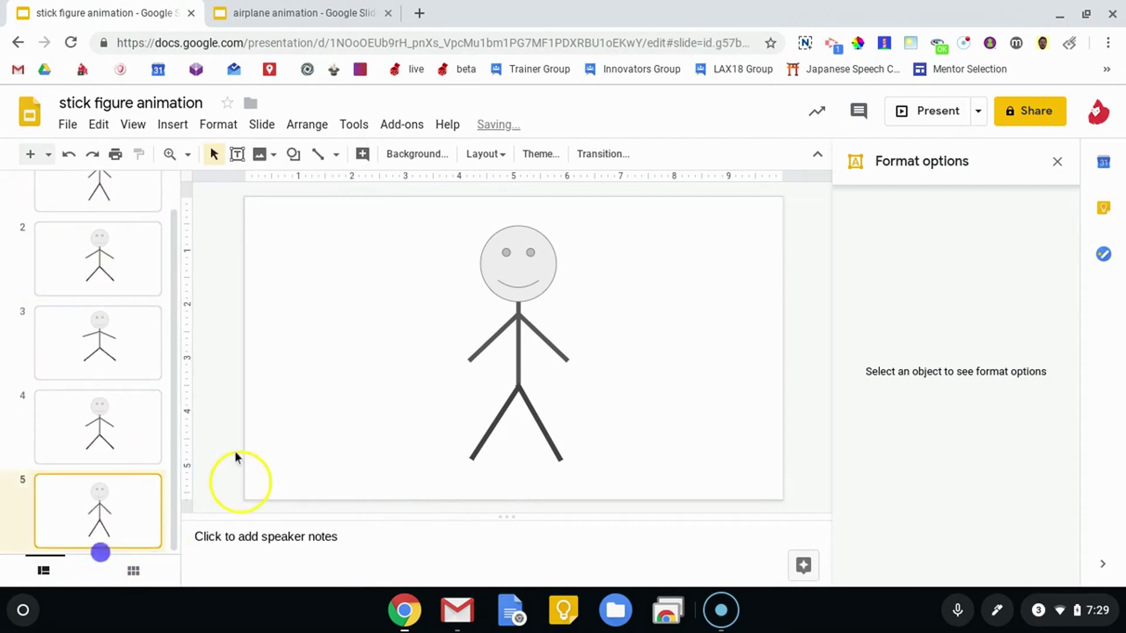
{"action": "left_click", "coordinate": [93, 202]}
{"action": "key", "text": "Down"}
{"action": "key", "text": "Down"}
{"action": "key", "text": "Down"}
{"action": "key", "text": "Down"}
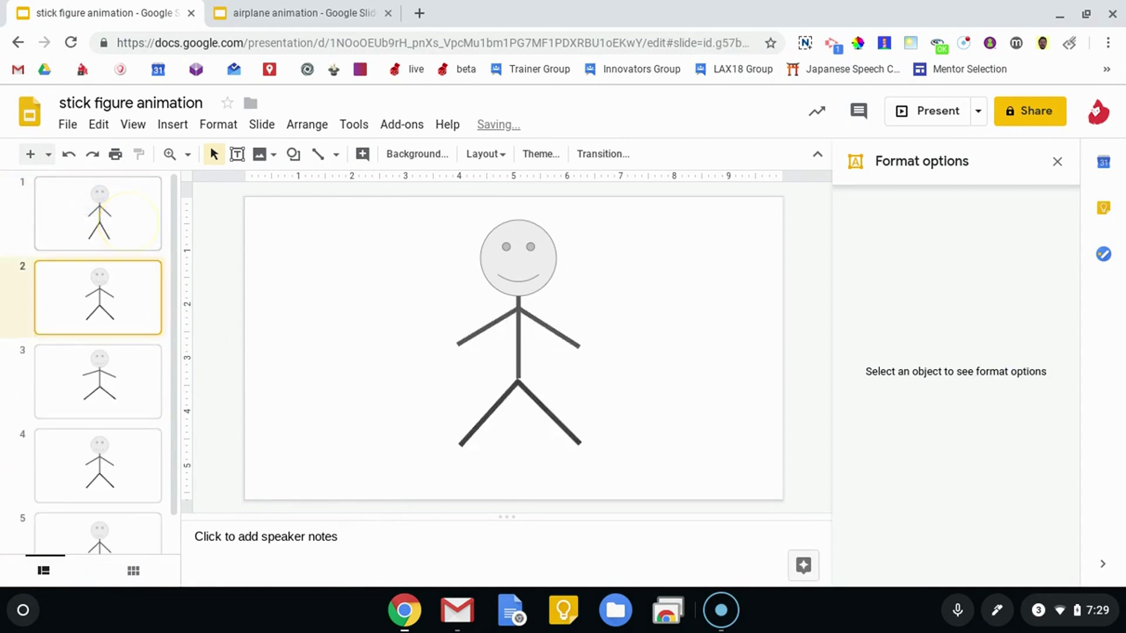
{"action": "key", "text": "Up"}
{"action": "key", "text": "Up"}
{"action": "key", "text": "Up"}
{"action": "key", "text": "Up"}
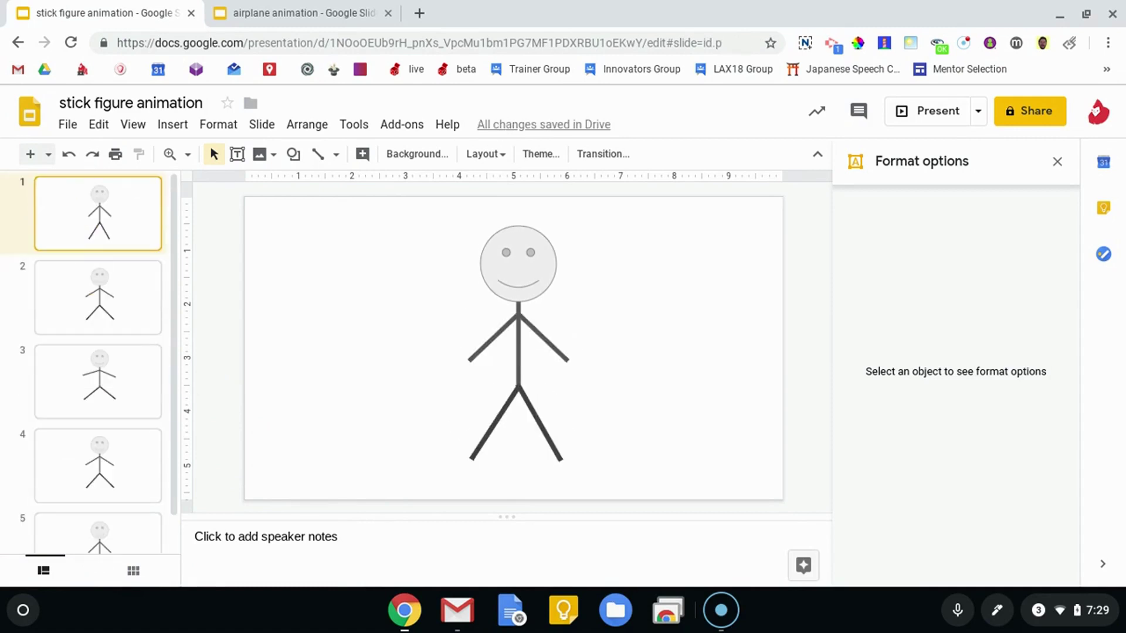
{"action": "key", "text": "Down"}
{"action": "key", "text": "Down"}
{"action": "key", "text": "Down"}
{"action": "key", "text": "Down"}
{"action": "key", "text": "Up"}
{"action": "key", "text": "Up"}
{"action": "key", "text": "Up"}
{"action": "key", "text": "Up"}
{"action": "scroll", "coordinate": [94, 329], "scroll_direction": "down", "scroll_amount": 1}
{"action": "left_click", "coordinate": [98, 515]}
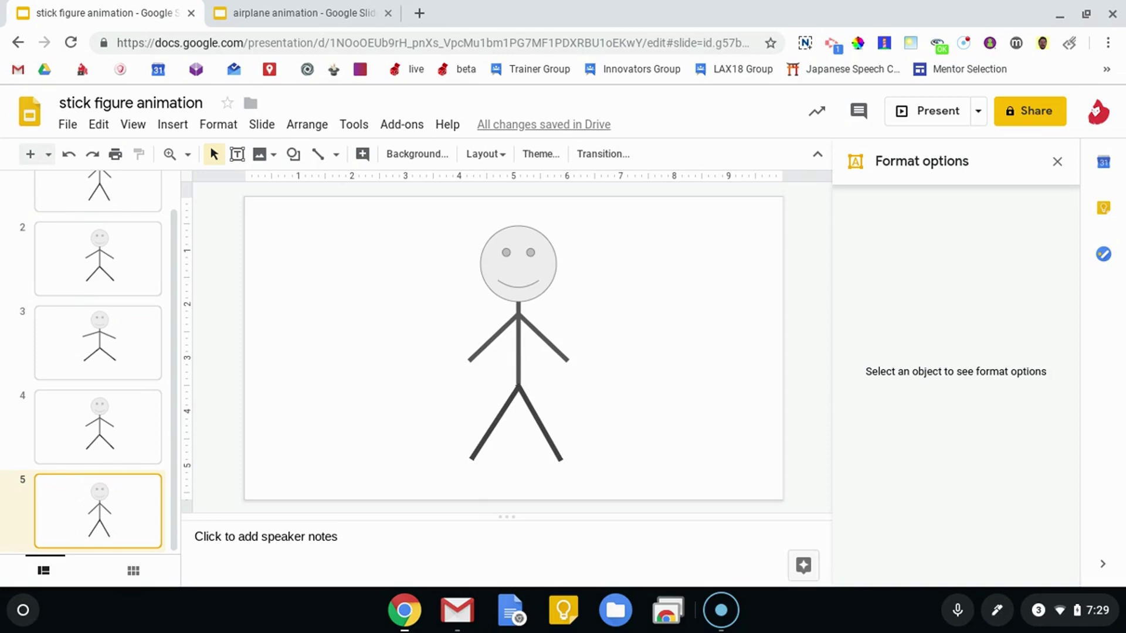
Step: Delete slides 4 and 5, after undoing an accidental deletion of slides 3–5
{"action": "left_click", "coordinate": [125, 354]}
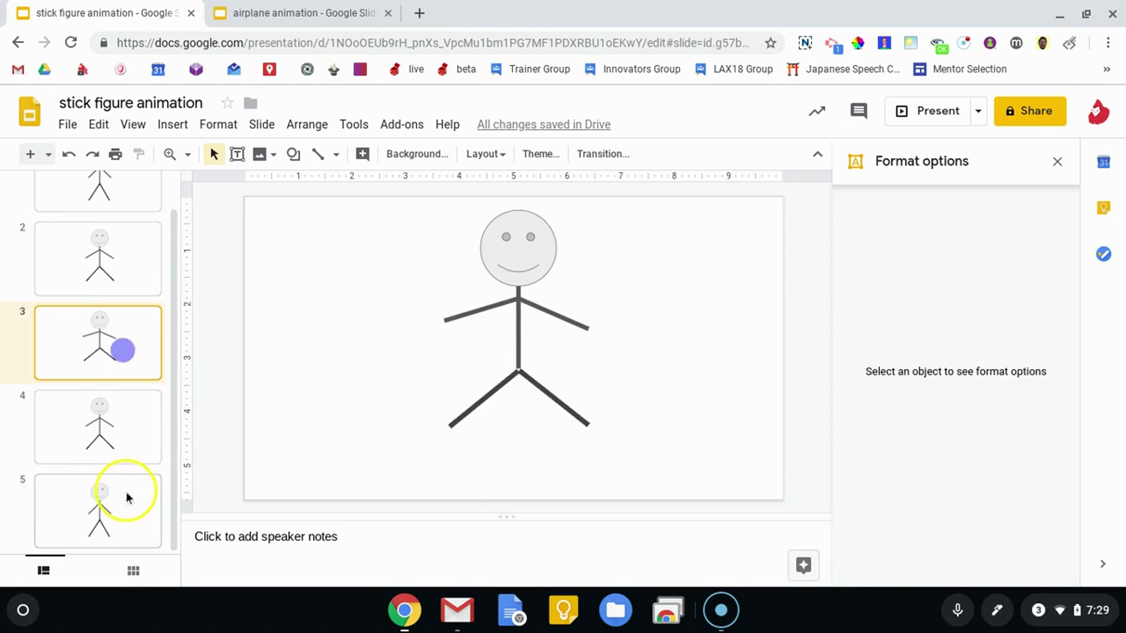
{"action": "left_click", "coordinate": [125, 494], "text": "shift"}
{"action": "key", "text": "Delete"}
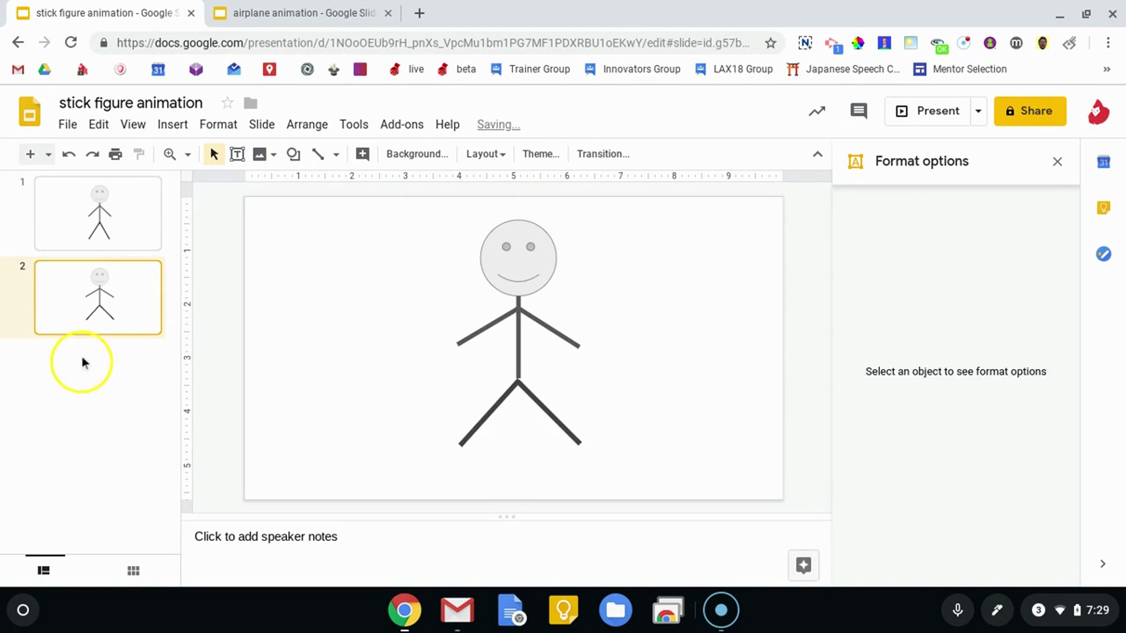
{"action": "key", "text": "ctrl+z"}
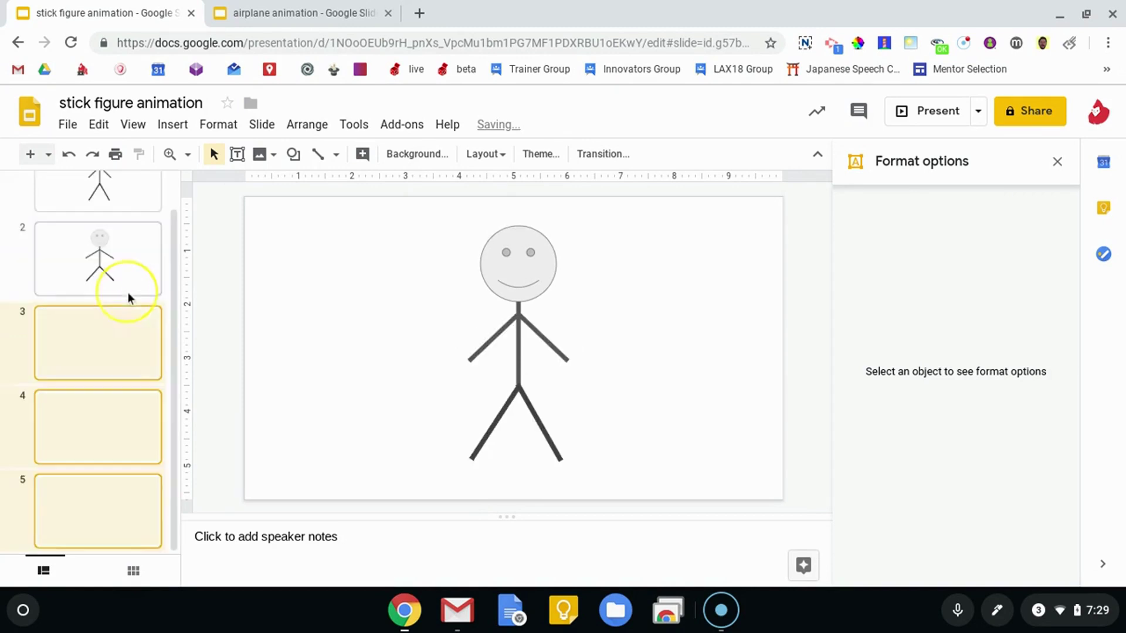
{"action": "left_click", "coordinate": [105, 396]}
{"action": "left_click", "coordinate": [114, 508], "text": "shift"}
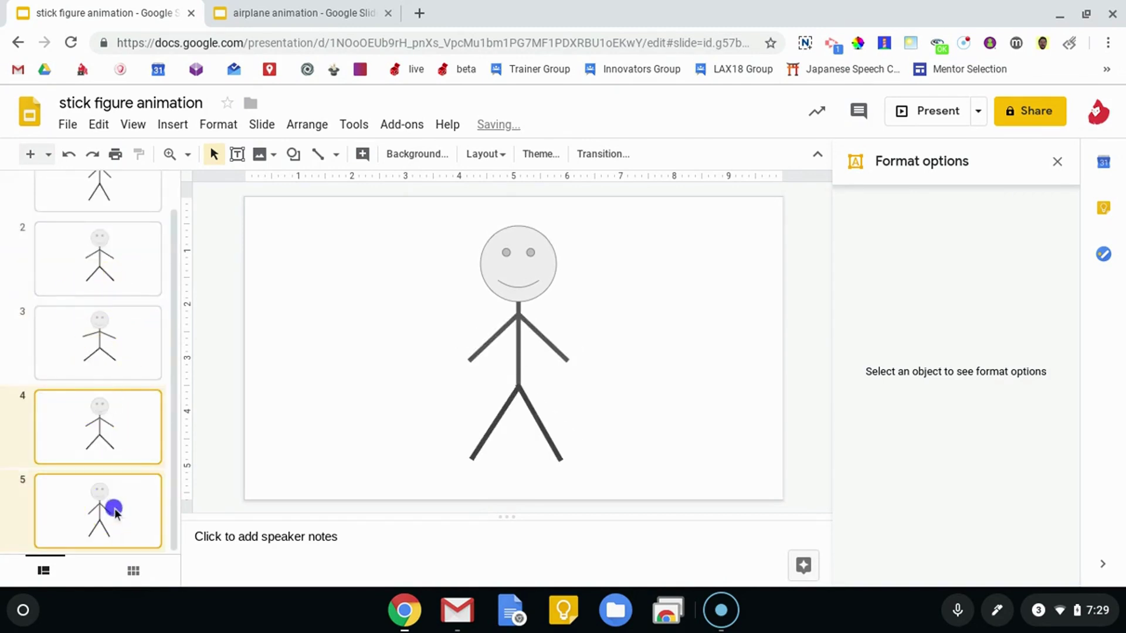
{"action": "key", "text": "Delete"}
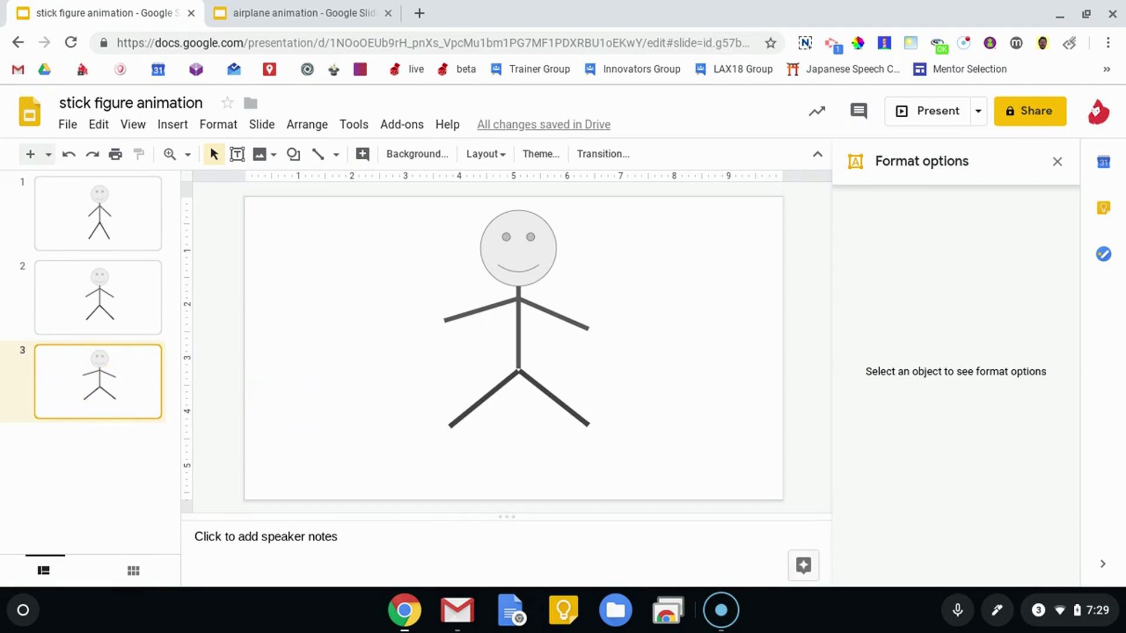
Step: Duplicate slide 3, tilt its figure clockwise and shift it right to X 3.47 in, Y 0.16 in
{"action": "right_click", "coordinate": [67, 376]}
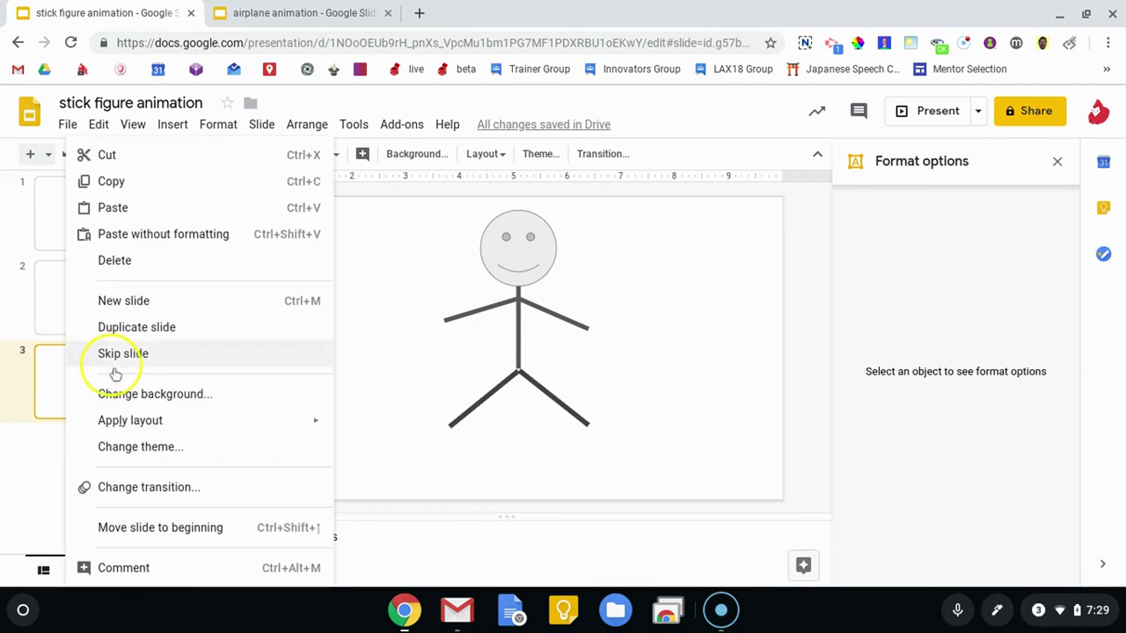
{"action": "left_click", "coordinate": [157, 327]}
{"action": "left_click_drag", "start_coordinate": [417, 239], "coordinate": [630, 419]}
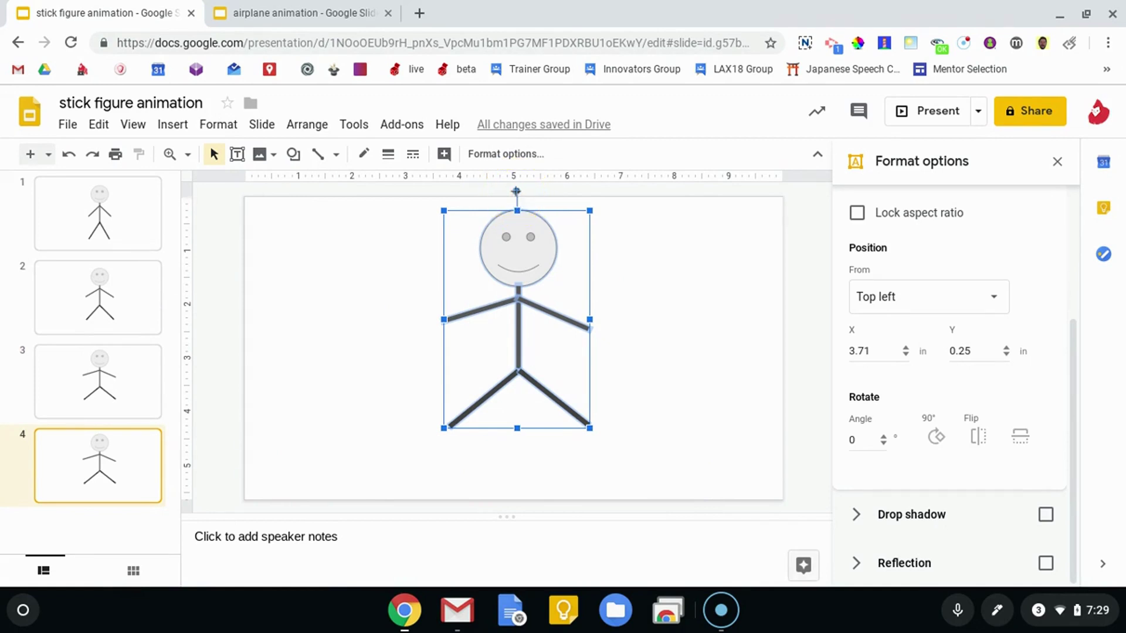
{"action": "left_click_drag", "start_coordinate": [516, 191], "coordinate": [537, 200]}
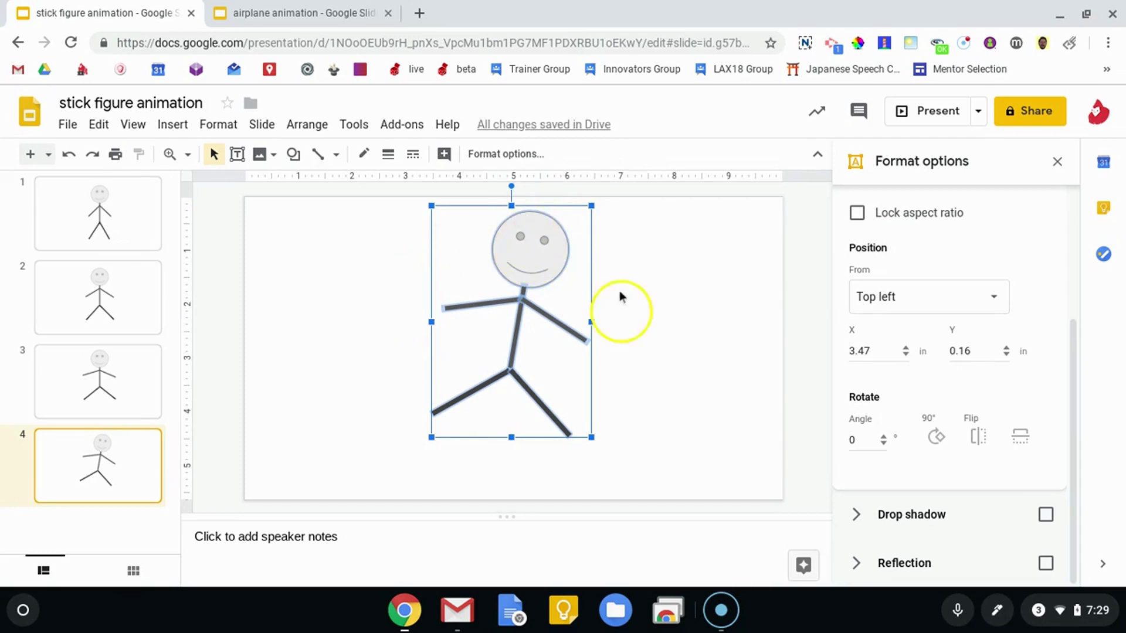
{"action": "left_click_drag", "start_coordinate": [528, 252], "coordinate": [569, 254]}
Step: Duplicate slide 4, tilt the figure further clockwise and move it to about X 4.56 in, Y 0.27 in
{"action": "right_click", "coordinate": [118, 455]}
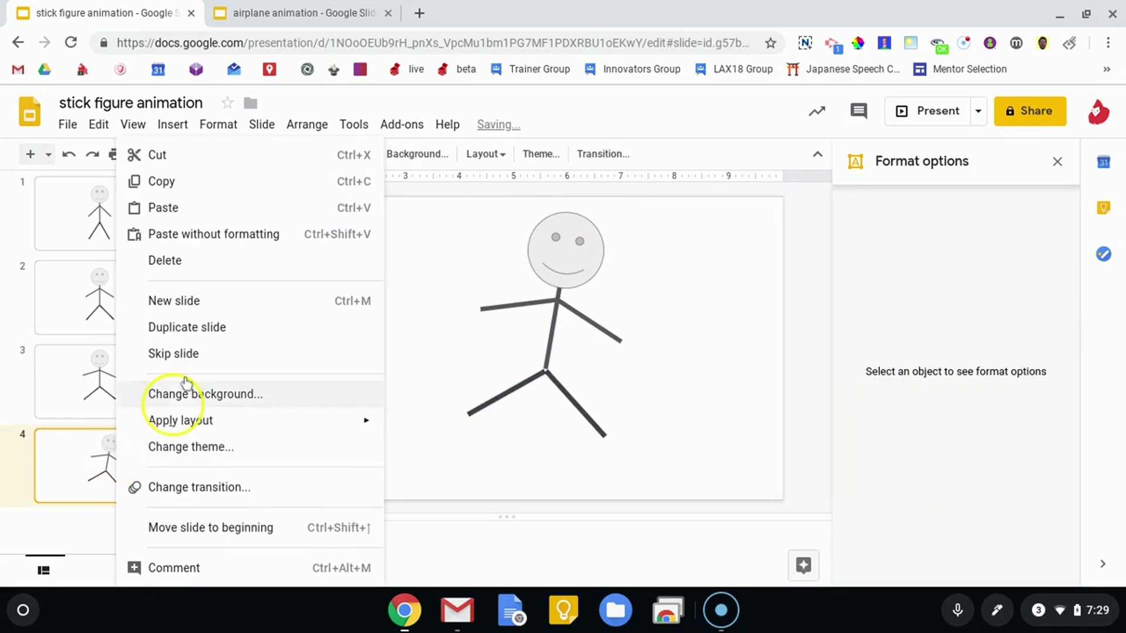
{"action": "left_click", "coordinate": [176, 327]}
{"action": "left_click_drag", "start_coordinate": [423, 227], "coordinate": [684, 360]}
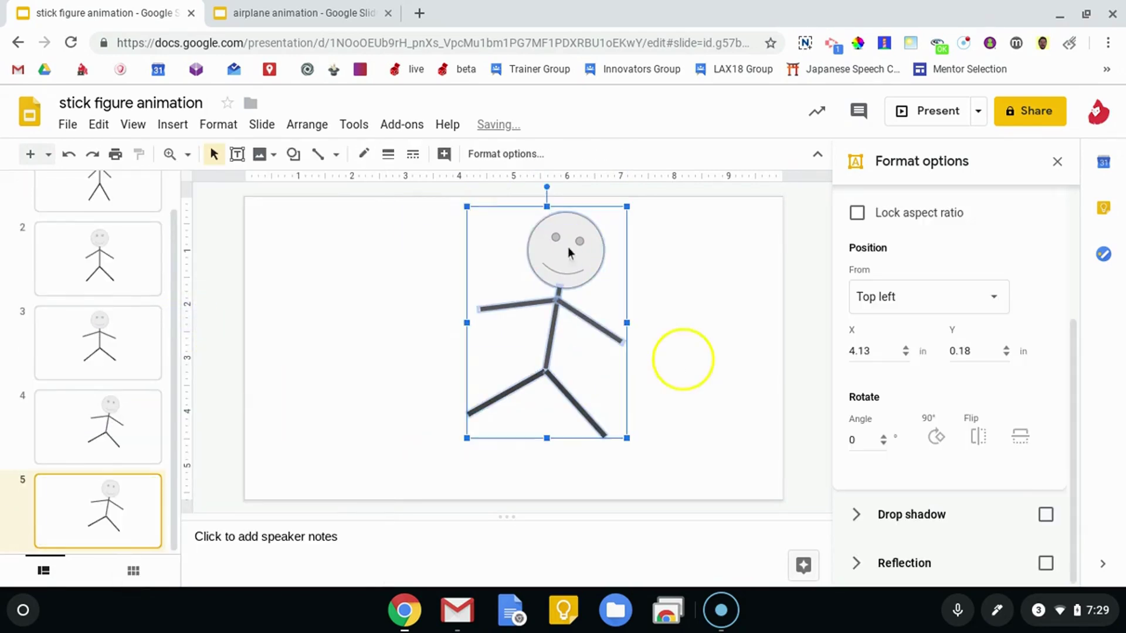
{"action": "left_click_drag", "start_coordinate": [546, 186], "coordinate": [572, 194]}
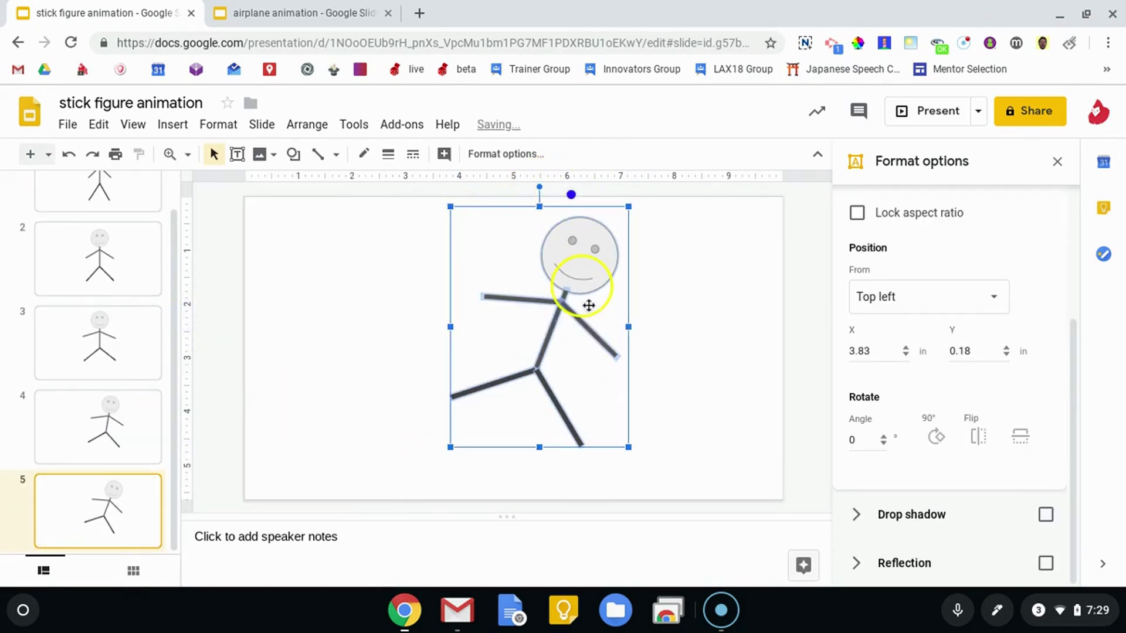
{"action": "left_click_drag", "start_coordinate": [571, 274], "coordinate": [609, 276]}
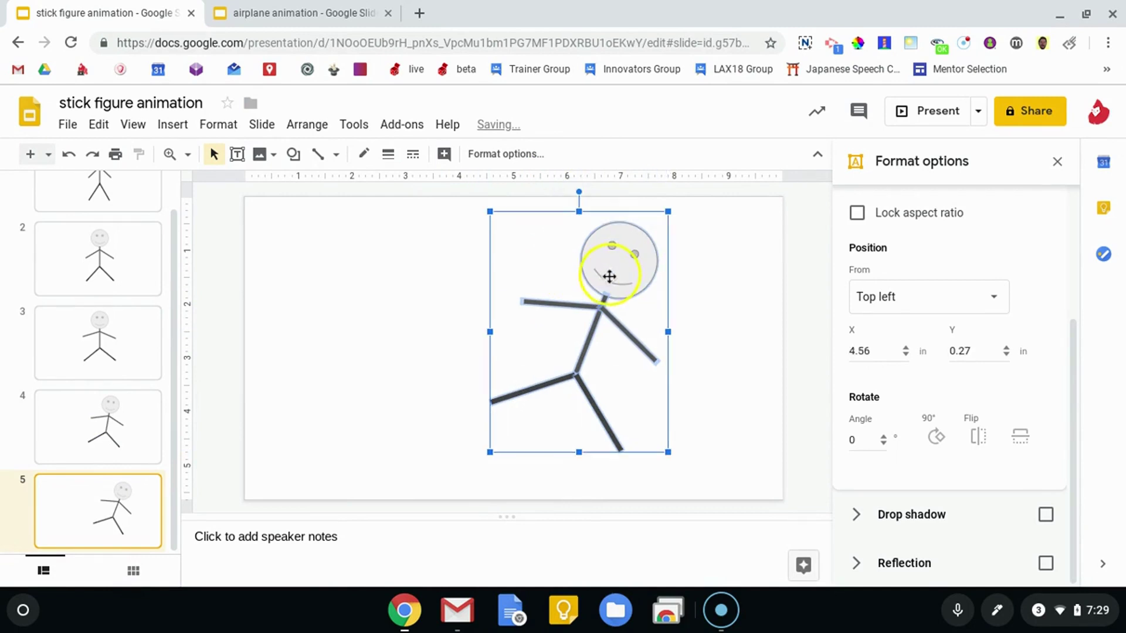
Step: Preview the animation by stepping through the slides from slide 1
{"action": "left_click_drag", "start_coordinate": [101, 357], "coordinate": [96, 213]}
{"action": "left_click", "coordinate": [88, 207]}
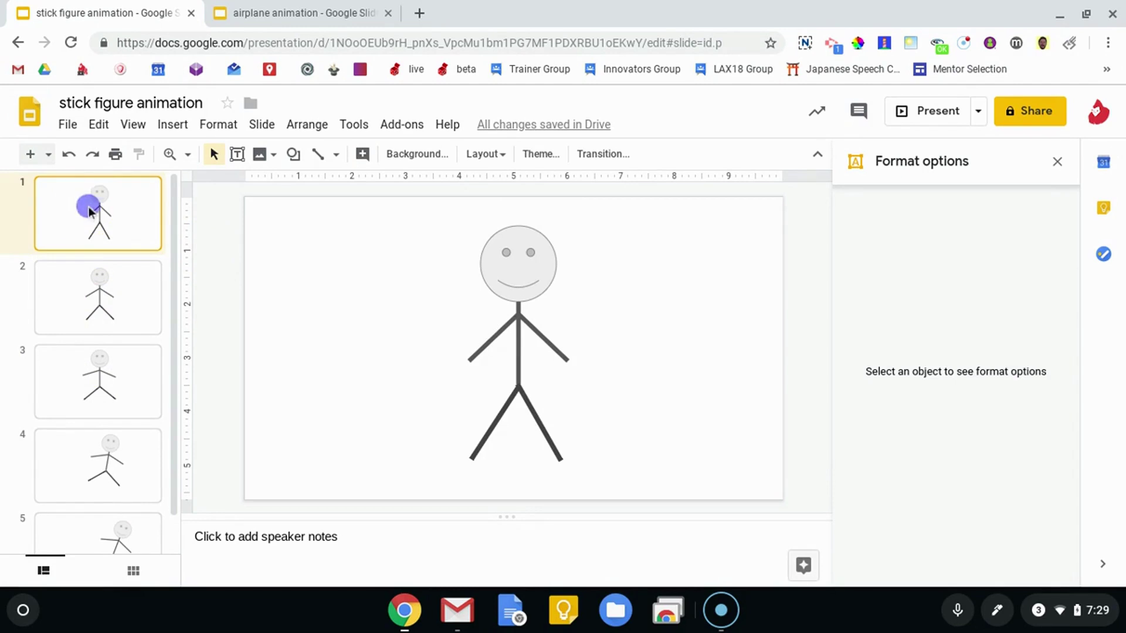
{"action": "key", "text": "Down"}
{"action": "key", "text": "Down"}
{"action": "key", "text": "Down"}
{"action": "key", "text": "Down"}
{"action": "key", "text": "Up"}
{"action": "key", "text": "Up"}
{"action": "key", "text": "Up"}
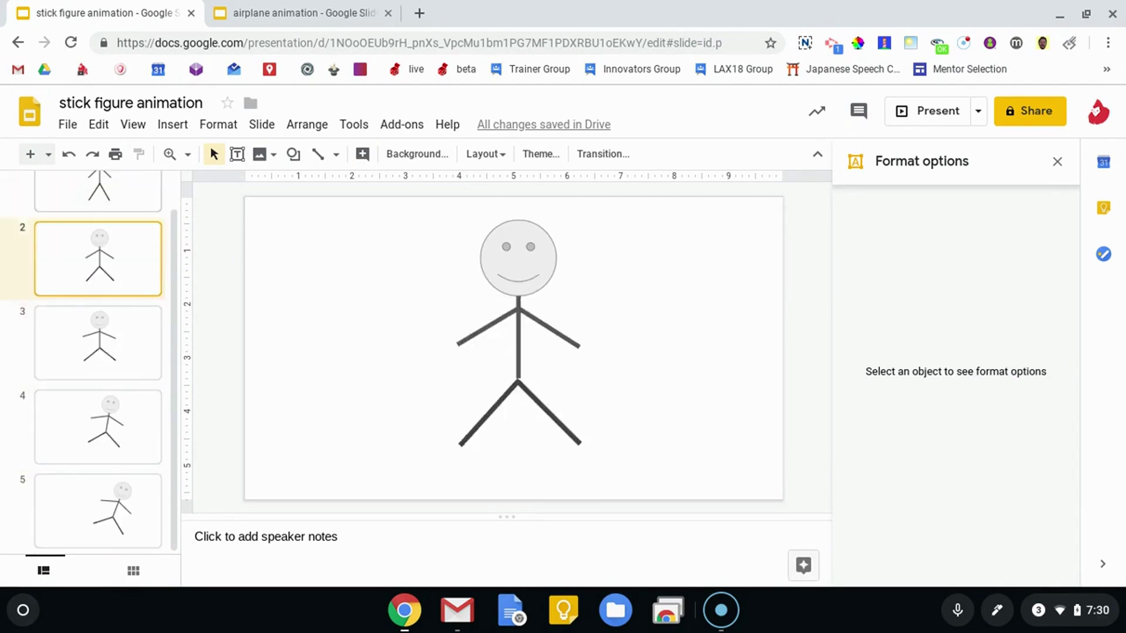
{"action": "key", "text": "Up"}
{"action": "key", "text": "Down"}
{"action": "key", "text": "Down"}
{"action": "key", "text": "Down"}
{"action": "key", "text": "Down"}
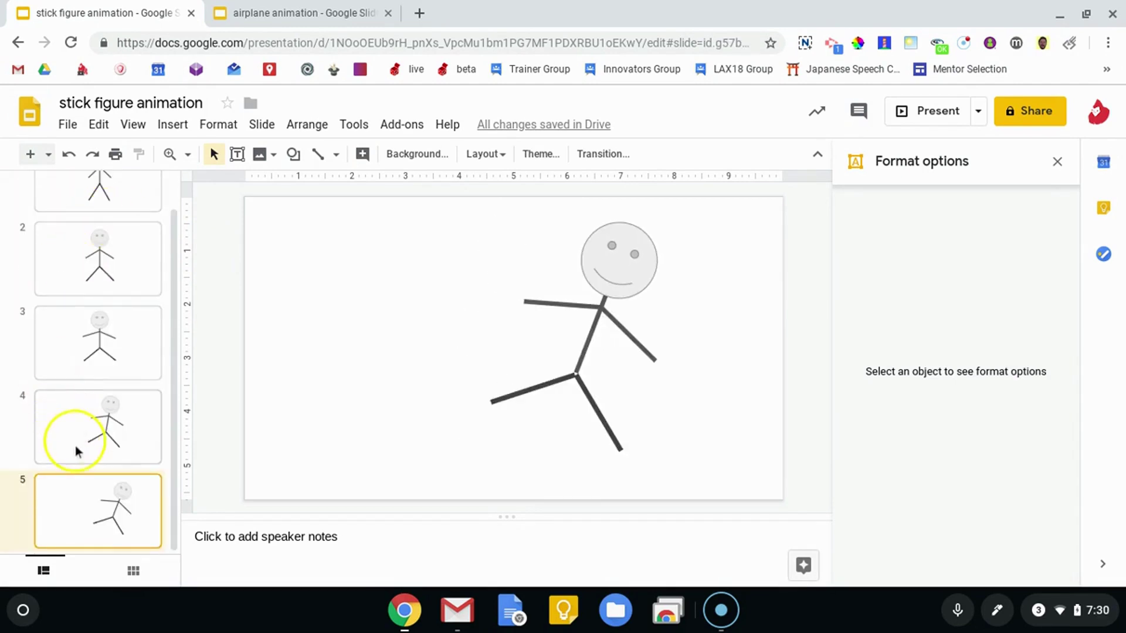
Step: Duplicate slide 5 to create slide 6 with the same striding figure
{"action": "right_click", "coordinate": [93, 484]}
{"action": "left_click", "coordinate": [169, 326]}
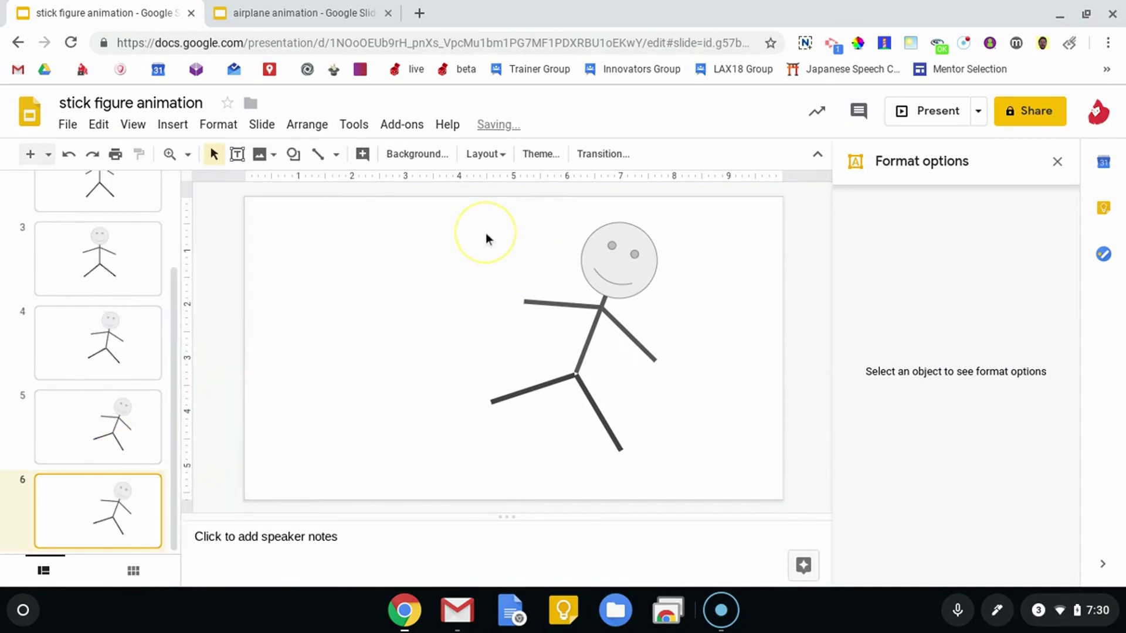
{"action": "left_click", "coordinate": [147, 438]}
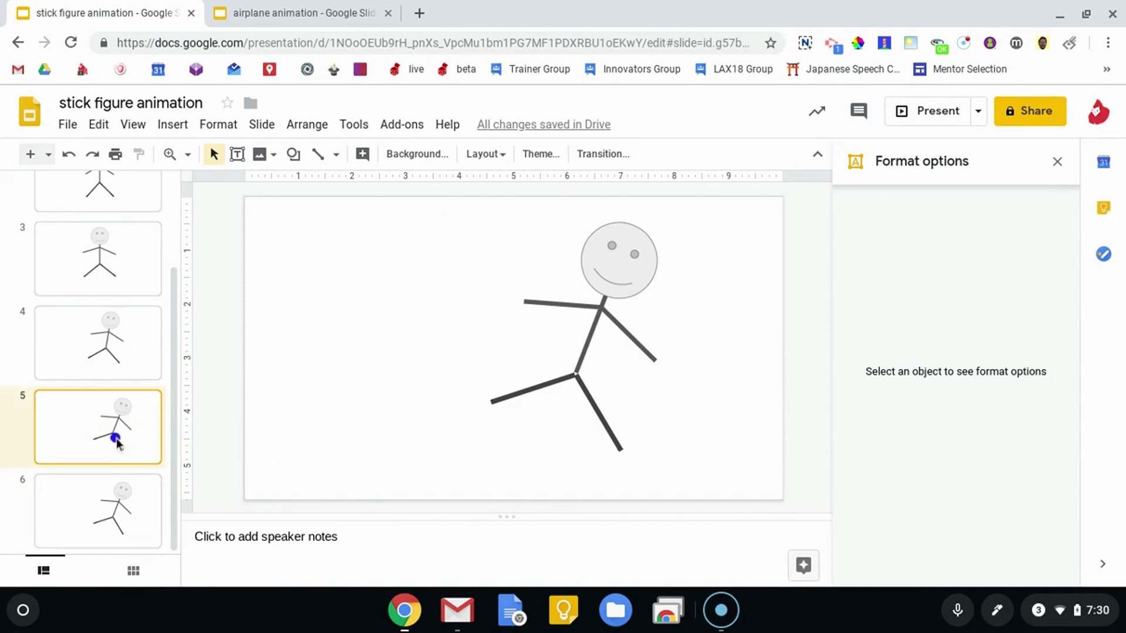
{"action": "left_click", "coordinate": [112, 502]}
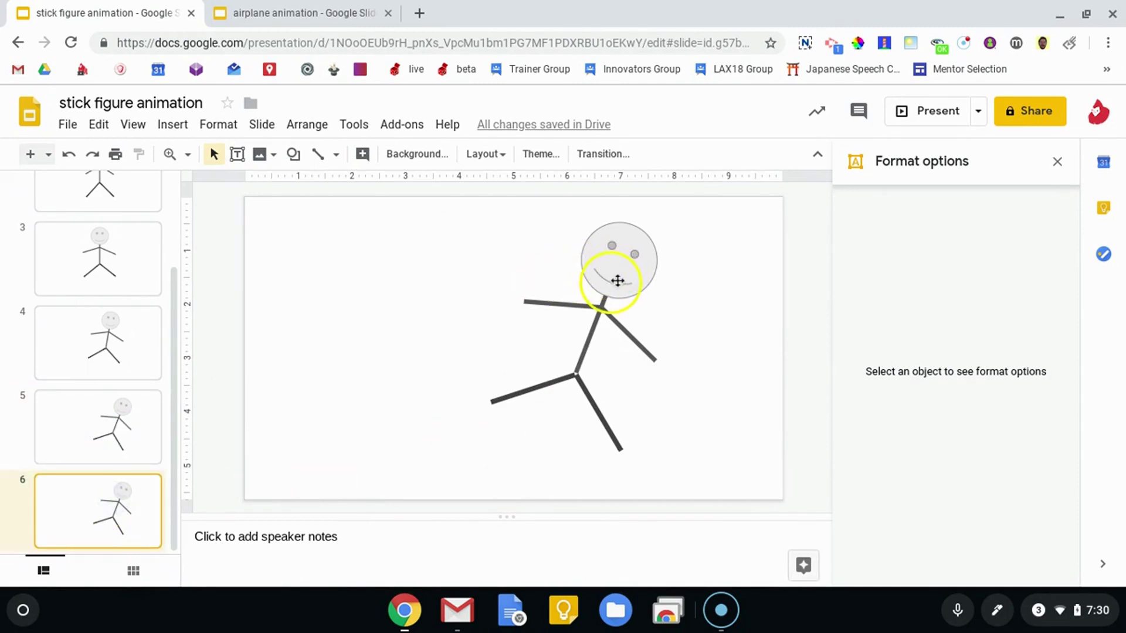
Step: Compare the figure's head on slide 6 with the head on slide 5
{"action": "left_click", "coordinate": [618, 281]}
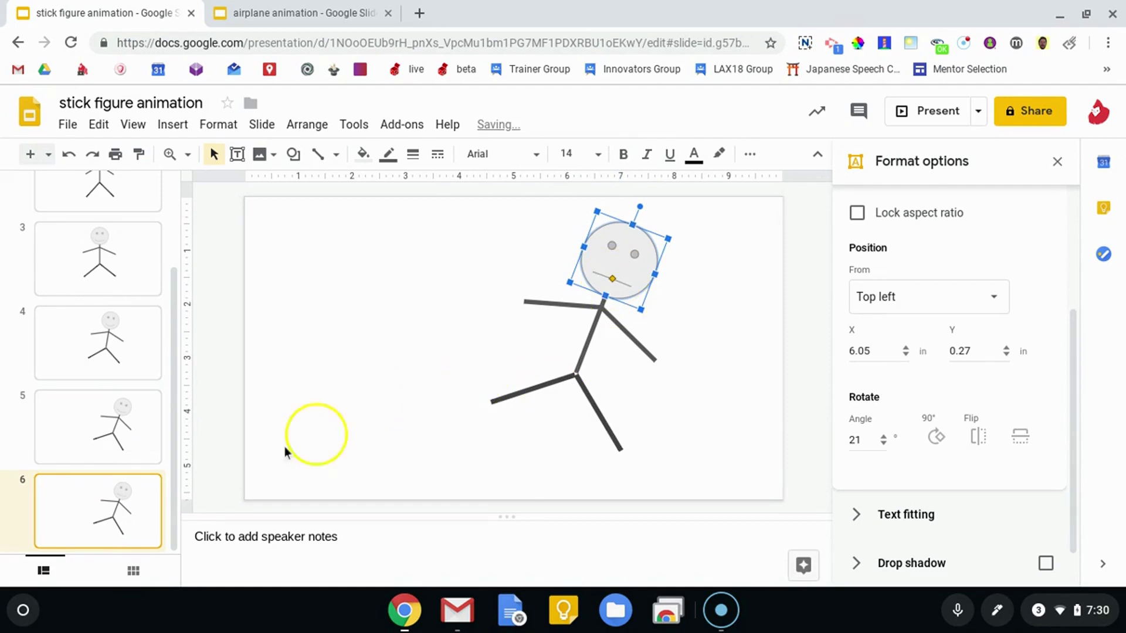
{"action": "left_click", "coordinate": [97, 451]}
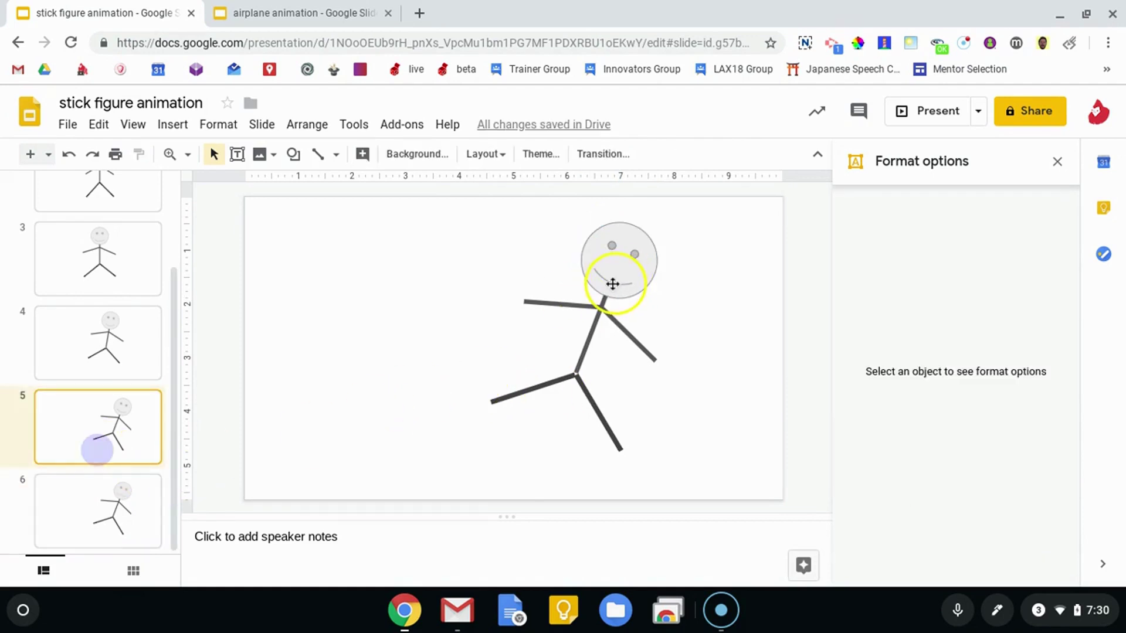
{"action": "left_click", "coordinate": [613, 284]}
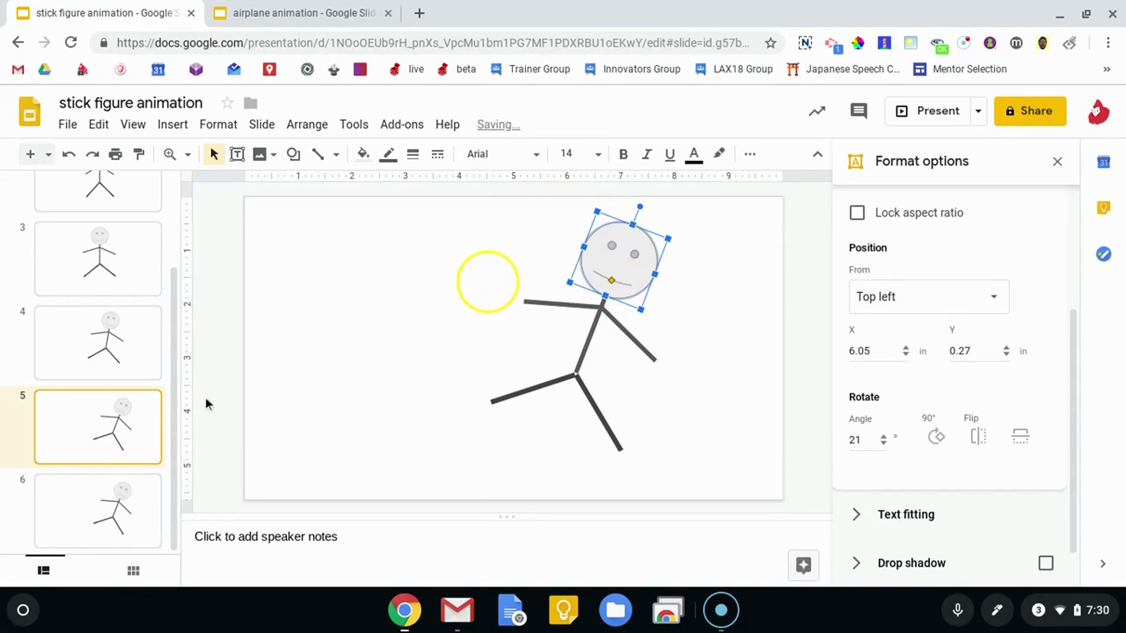
{"action": "left_click", "coordinate": [69, 493]}
{"action": "right_click", "coordinate": [83, 506]}
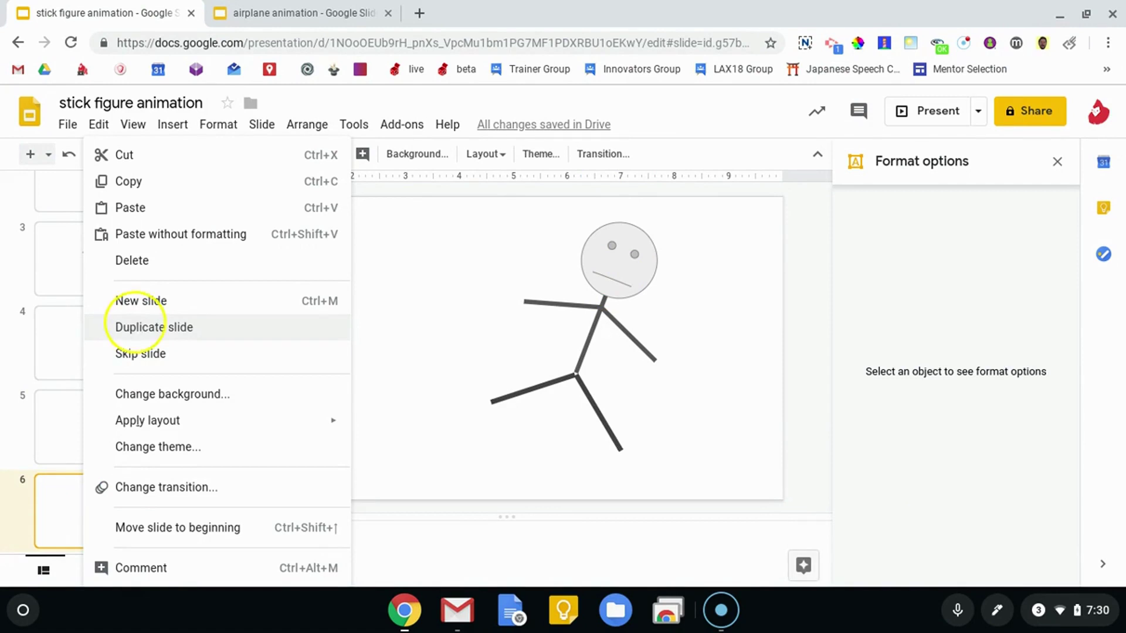
Step: Duplicate slide 6 and rotate the whole frowning figure a little further
{"action": "left_click", "coordinate": [137, 326]}
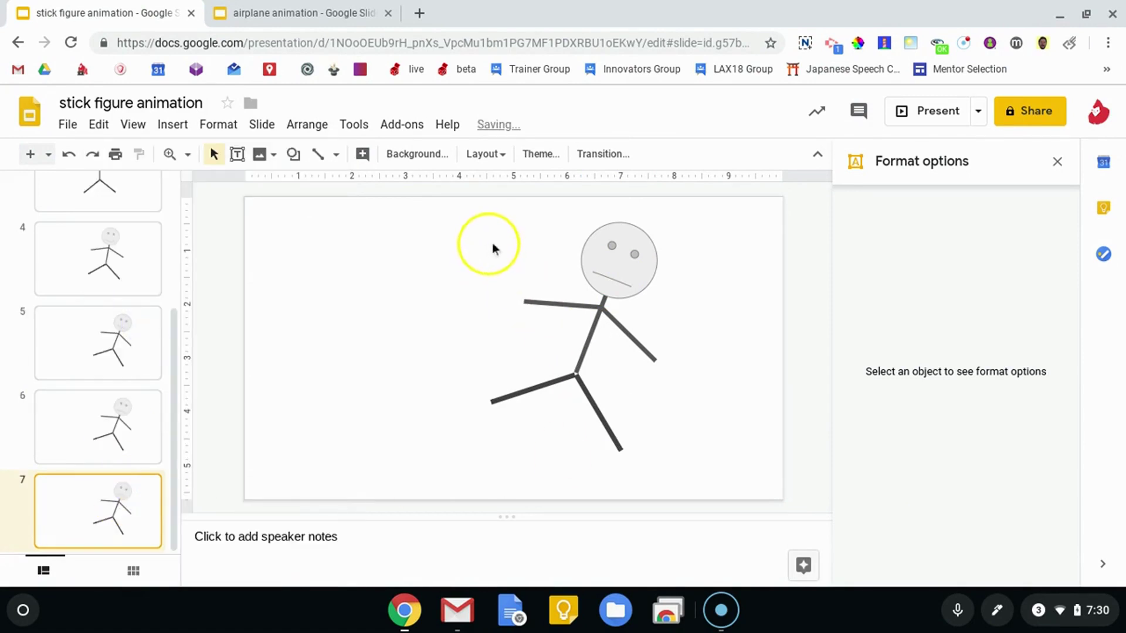
{"action": "left_click_drag", "start_coordinate": [492, 248], "coordinate": [686, 432]}
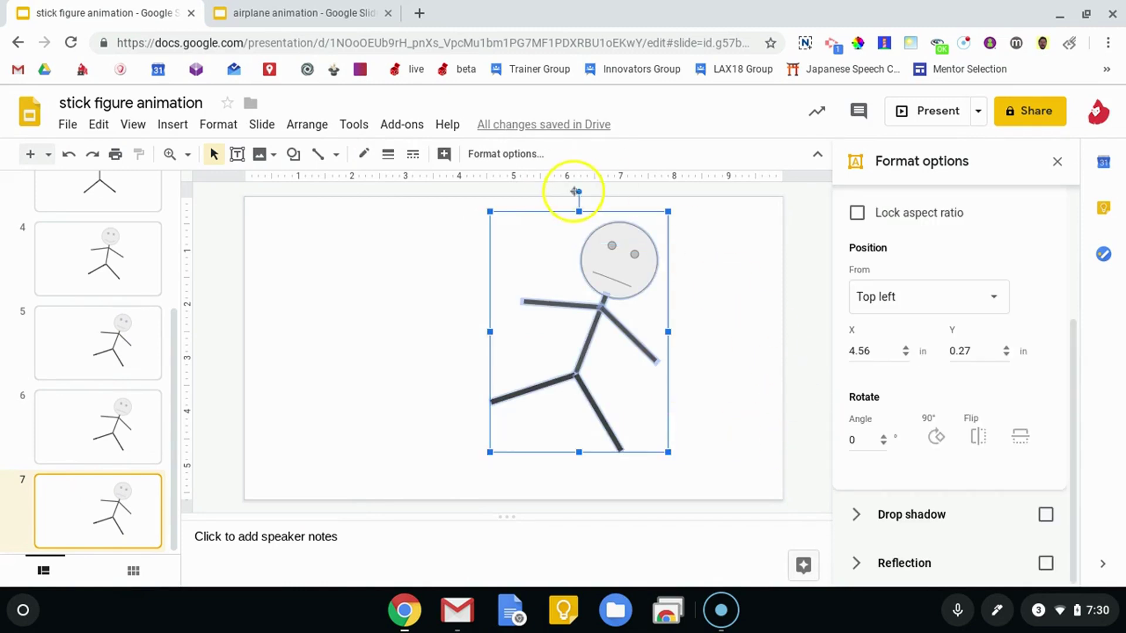
{"action": "left_click_drag", "start_coordinate": [579, 189], "coordinate": [596, 193]}
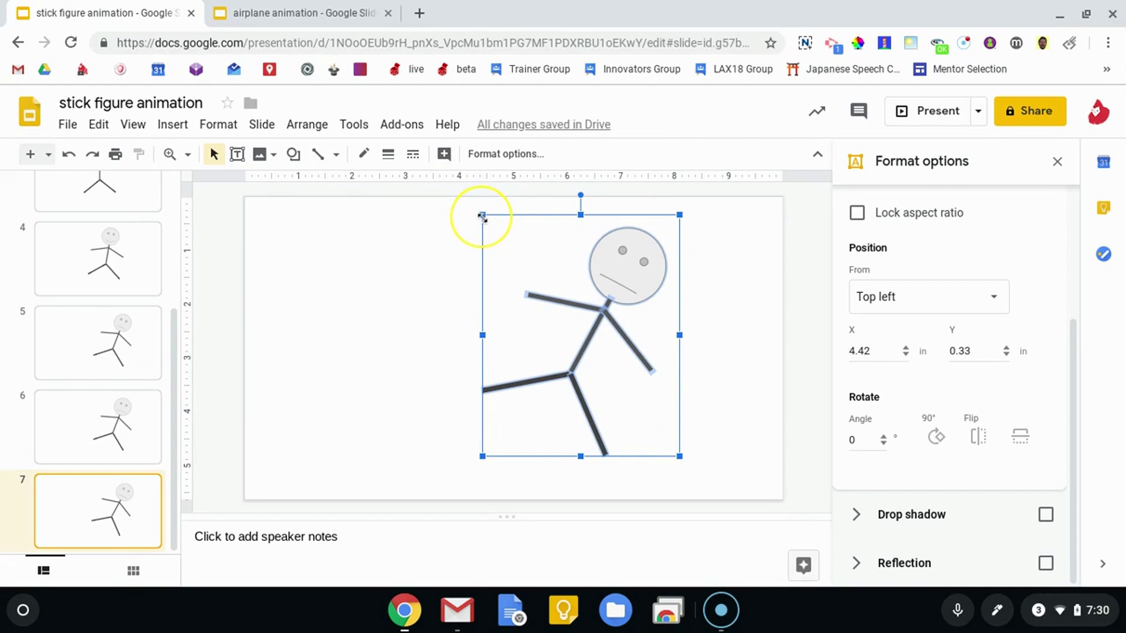
Step: Shrink the figure from its top-left corner and raise it to X 4.71 in, Y 0.34 in
{"action": "mouse_move", "coordinate": [483, 215]}
{"action": "left_mouse_down"}
{"action": "mouse_move", "coordinate": [498, 244]}
{"action": "mouse_move", "coordinate": [482, 263]}
{"action": "mouse_move", "coordinate": [434, 262]}
{"action": "mouse_move", "coordinate": [461, 241]}
{"action": "mouse_move", "coordinate": [548, 233]}
{"action": "mouse_move", "coordinate": [436, 252]}
{"action": "mouse_move", "coordinate": [528, 234]}
{"action": "mouse_move", "coordinate": [456, 237]}
{"action": "mouse_move", "coordinate": [482, 215]}
{"action": "left_mouse_up"}
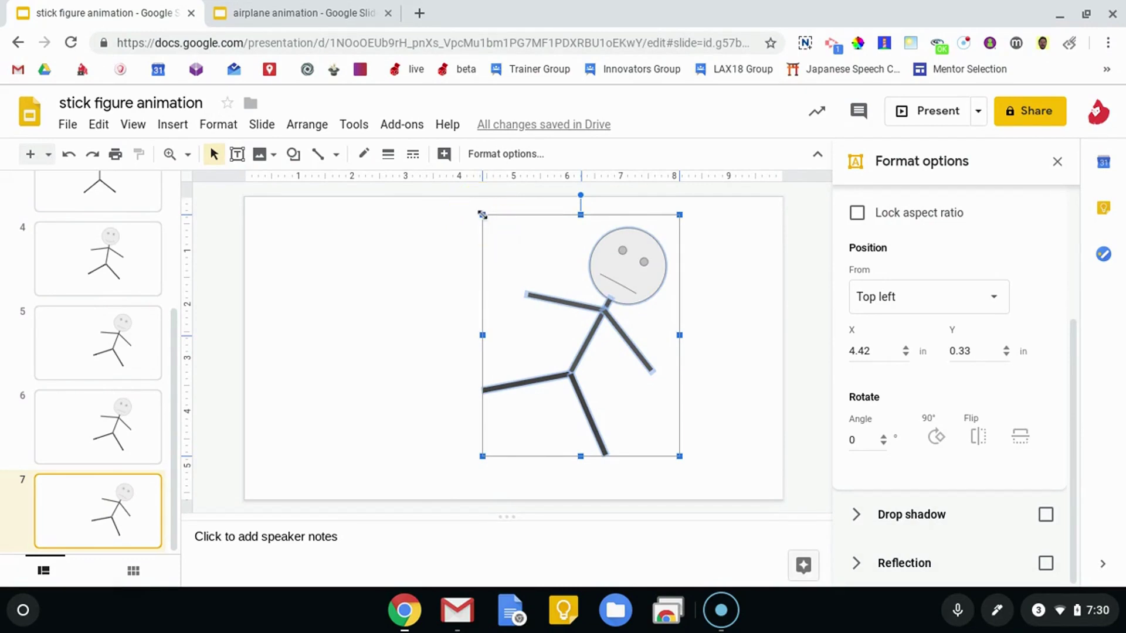
{"action": "left_click", "coordinate": [482, 214]}
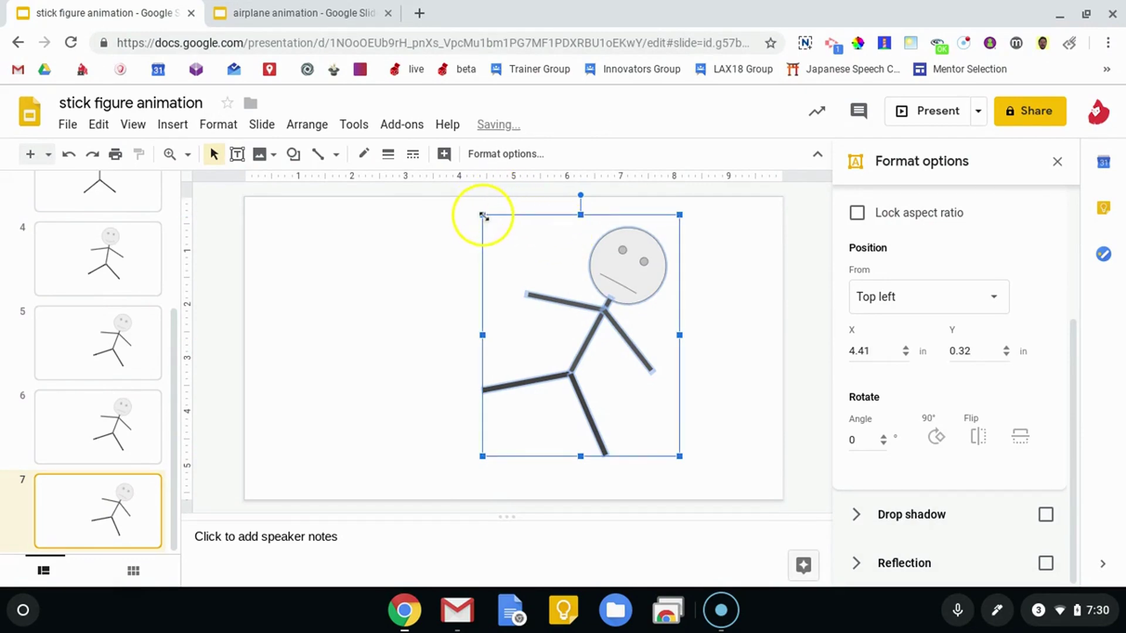
{"action": "left_click_drag", "start_coordinate": [482, 215], "coordinate": [501, 241]}
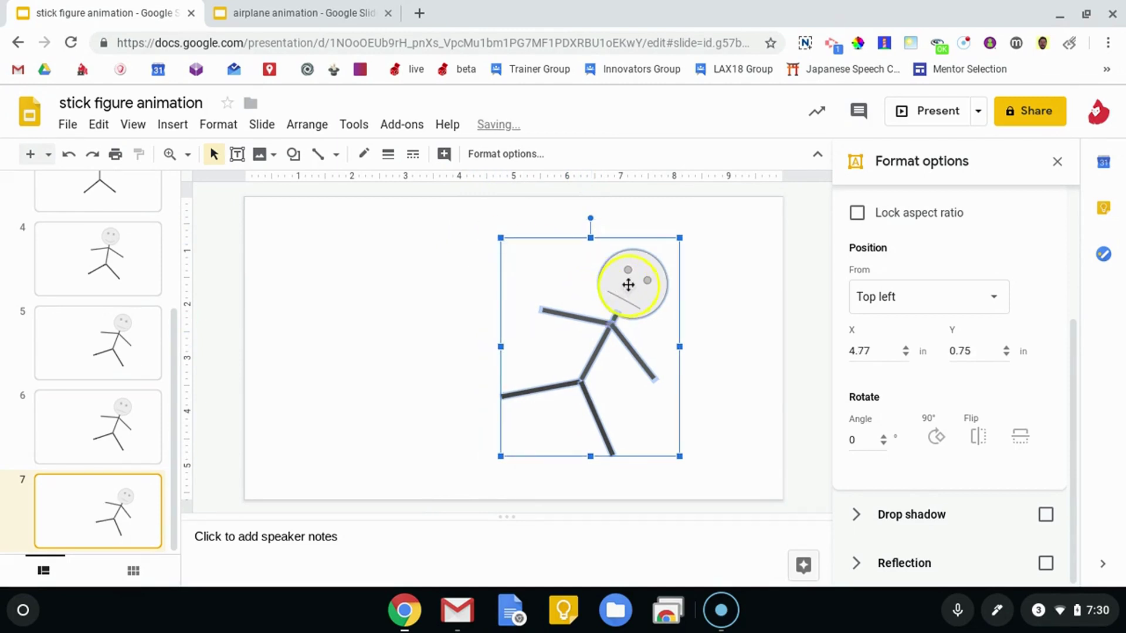
{"action": "left_click_drag", "start_coordinate": [629, 284], "coordinate": [623, 269]}
{"action": "left_click", "coordinate": [75, 473]}
Step: Make slide 8 from slide 7 with the figure tilted, shrunk and moved right and down
{"action": "right_click", "coordinate": [95, 494]}
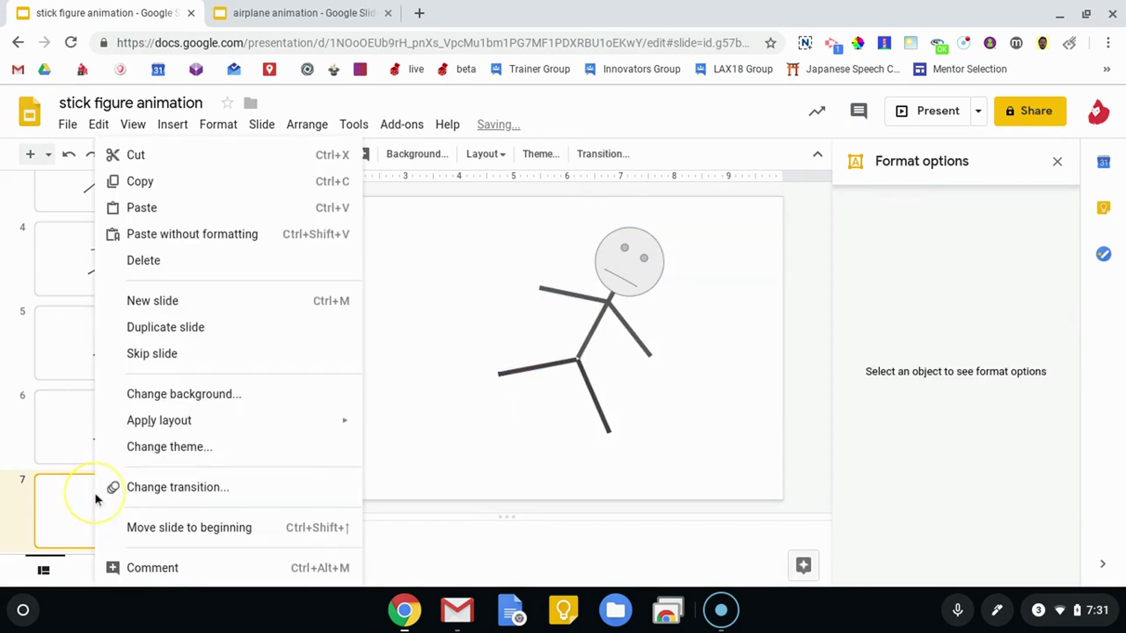
{"action": "left_click", "coordinate": [187, 332]}
{"action": "left_click_drag", "start_coordinate": [742, 452], "coordinate": [489, 228]}
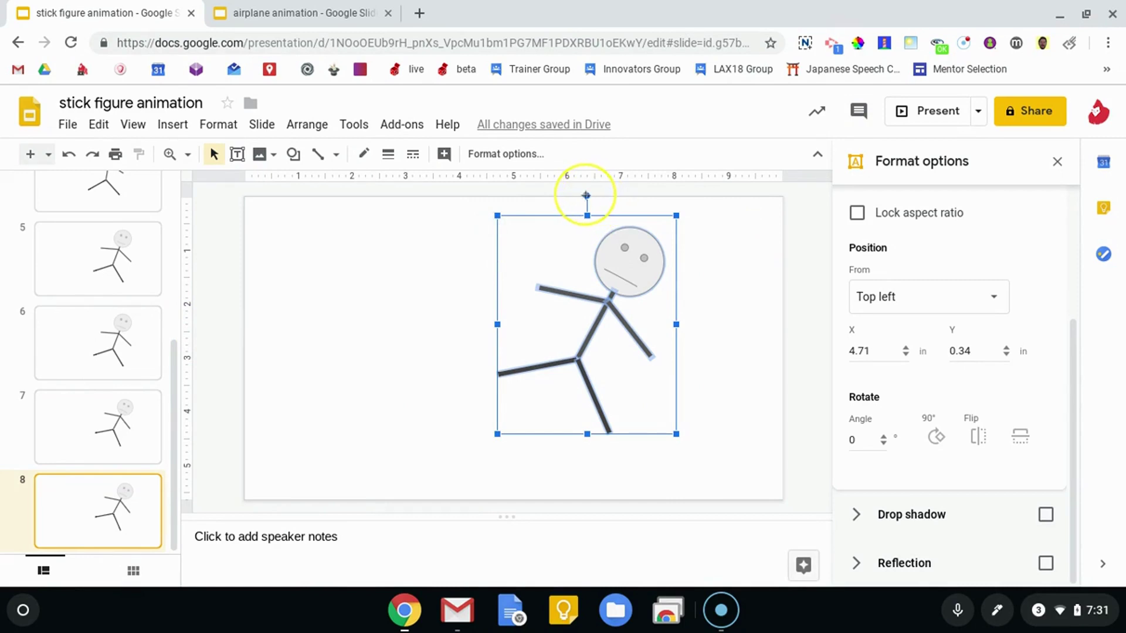
{"action": "left_click_drag", "start_coordinate": [585, 195], "coordinate": [595, 201]}
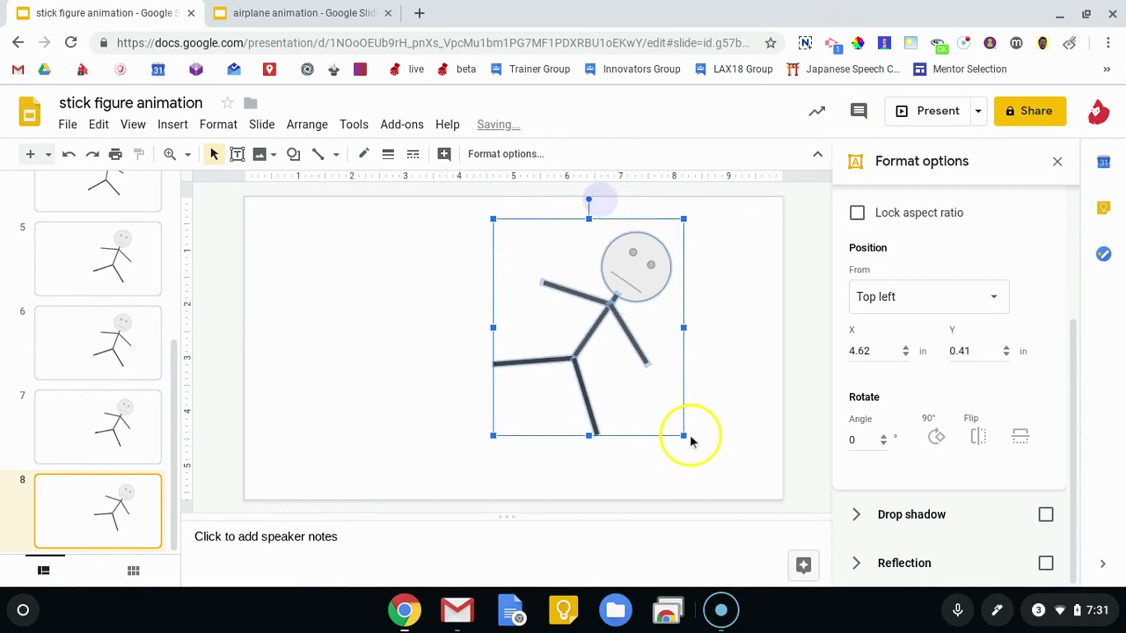
{"action": "left_click_drag", "start_coordinate": [684, 438], "coordinate": [646, 414]}
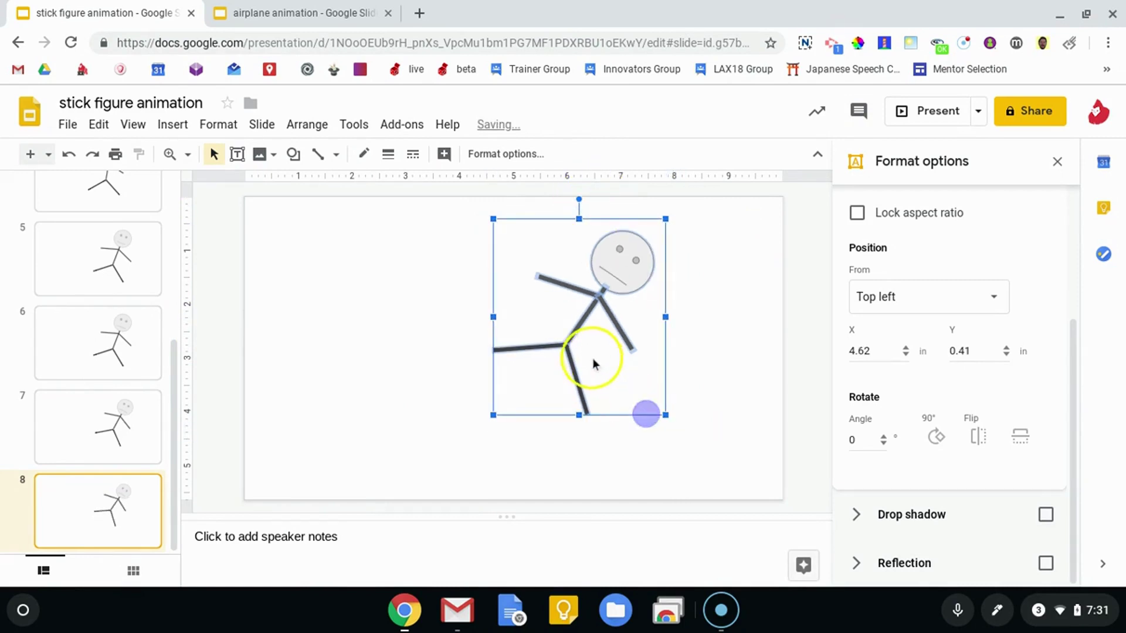
{"action": "left_click", "coordinate": [592, 358]}
{"action": "double_click", "coordinate": [580, 327]}
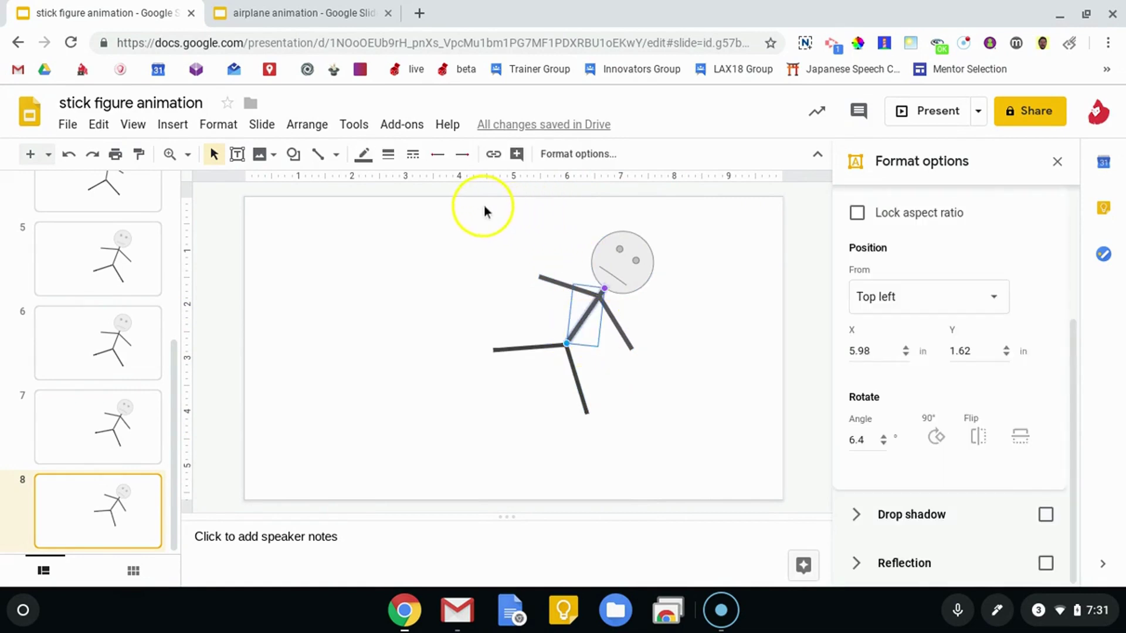
{"action": "left_click_drag", "start_coordinate": [484, 205], "coordinate": [670, 409]}
{"action": "left_click_drag", "start_coordinate": [616, 262], "coordinate": [648, 277]}
Step: Make slide 9 from slide 8, tilting and shrinking the figure further to X 5.72 in, Y 0.75 in
{"action": "right_click", "coordinate": [100, 479]}
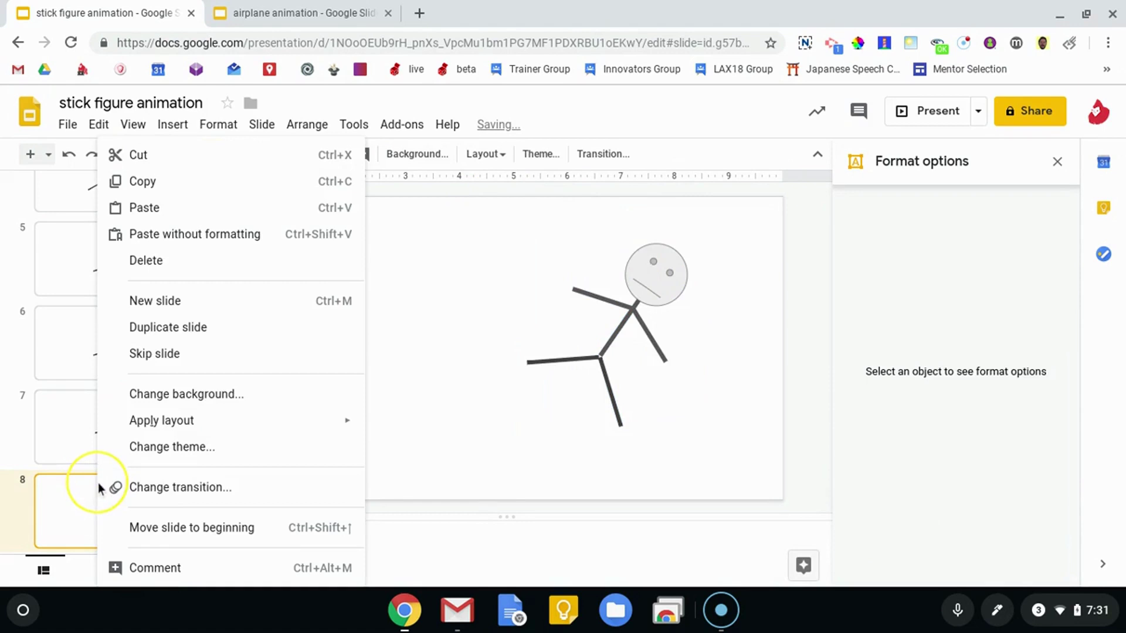
{"action": "left_click", "coordinate": [194, 328]}
{"action": "left_click_drag", "start_coordinate": [516, 206], "coordinate": [704, 437]}
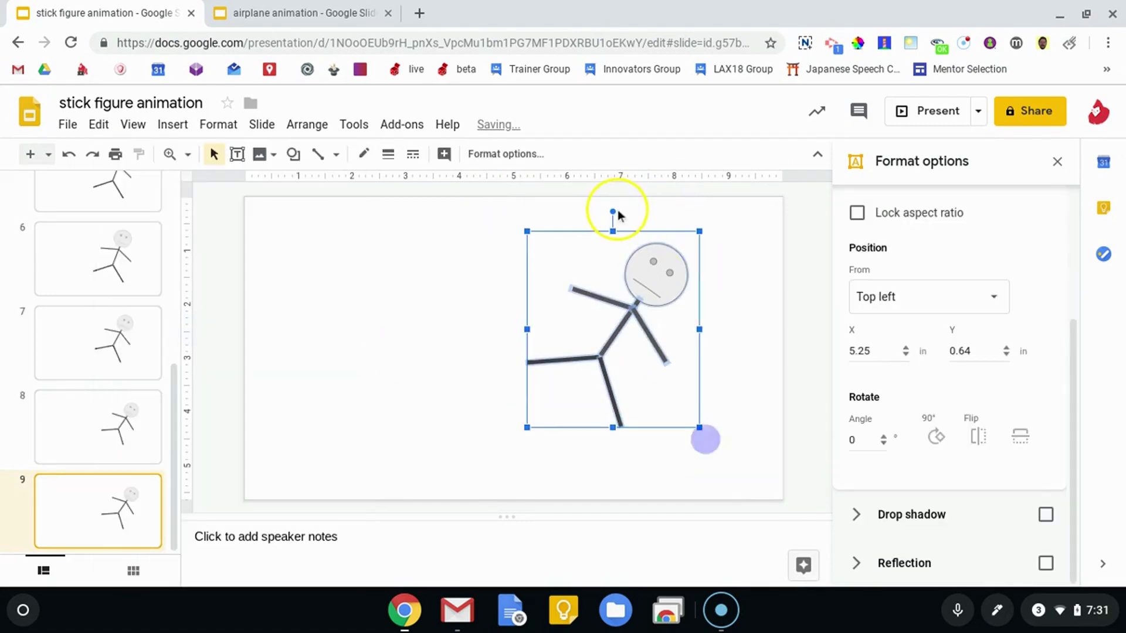
{"action": "left_click_drag", "start_coordinate": [613, 211], "coordinate": [647, 226]}
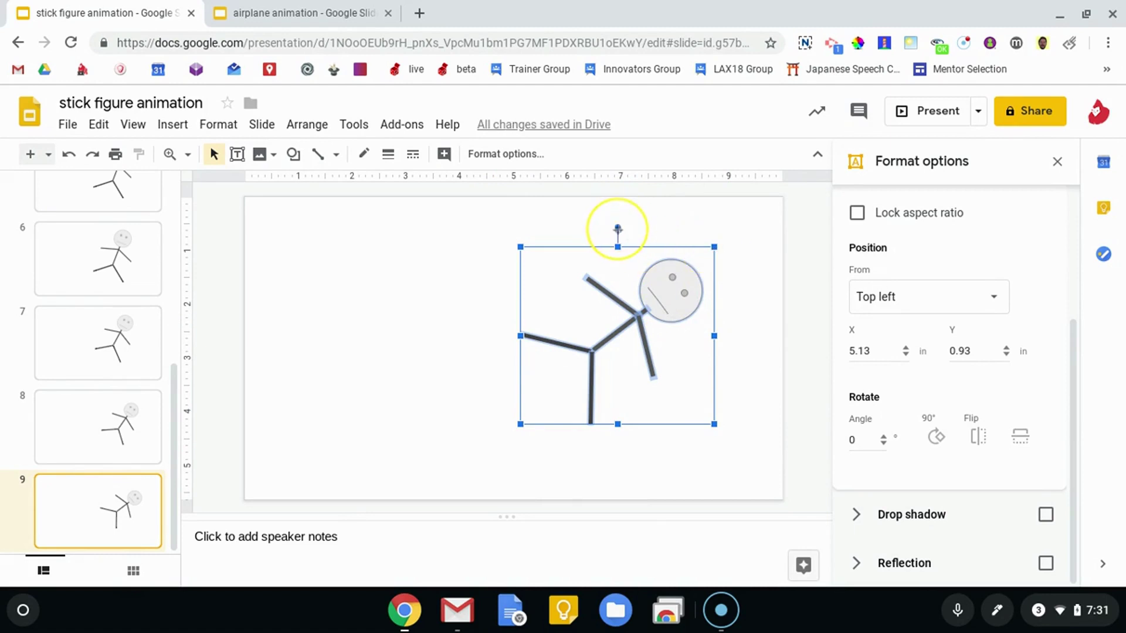
{"action": "left_click_drag", "start_coordinate": [617, 230], "coordinate": [598, 232]}
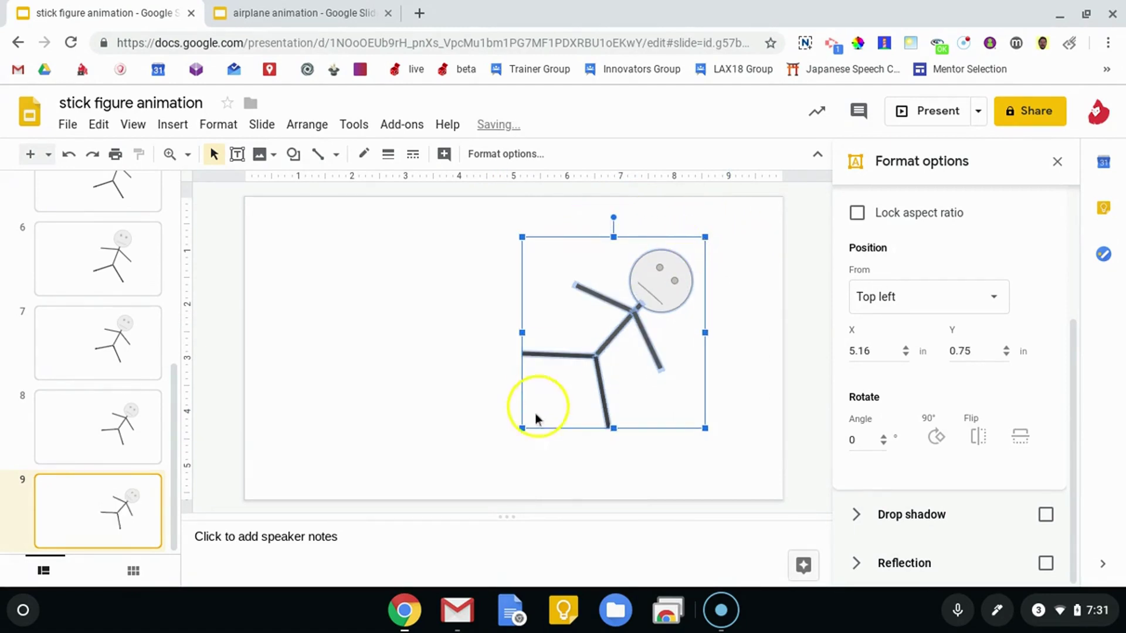
{"action": "left_click_drag", "start_coordinate": [519, 429], "coordinate": [554, 397]}
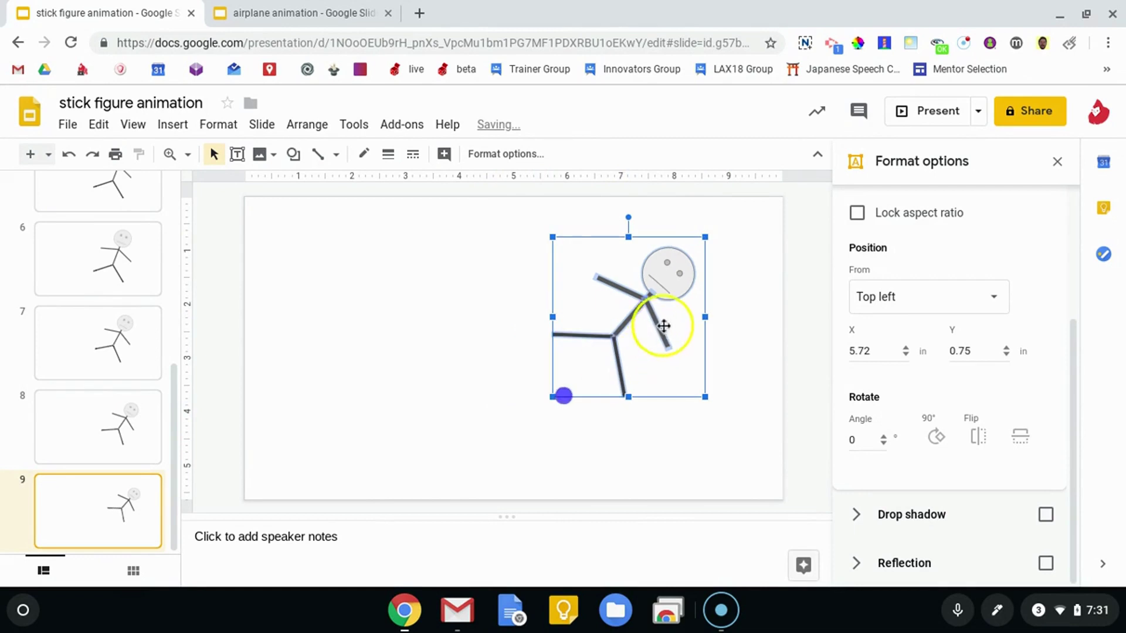
{"action": "left_click_drag", "start_coordinate": [663, 277], "coordinate": [674, 289]}
Step: Duplicate slide 9 and tilt, move right and shrink the figure to X 6.82 in
{"action": "right_click", "coordinate": [97, 519]}
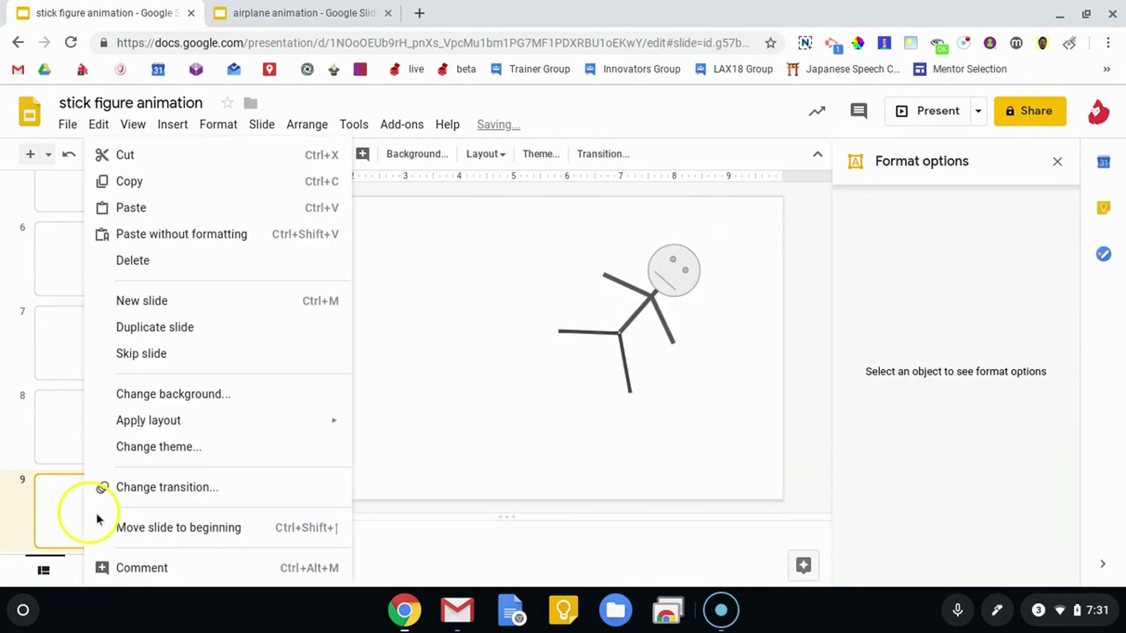
{"action": "left_click", "coordinate": [216, 328]}
{"action": "left_click_drag", "start_coordinate": [617, 299], "coordinate": [738, 408]}
{"action": "mouse_move", "coordinate": [634, 214]}
{"action": "left_mouse_down"}
{"action": "mouse_move", "coordinate": [652, 220]}
{"action": "mouse_move", "coordinate": [634, 216]}
{"action": "left_mouse_up"}
{"action": "left_click_drag", "start_coordinate": [677, 287], "coordinate": [703, 284]}
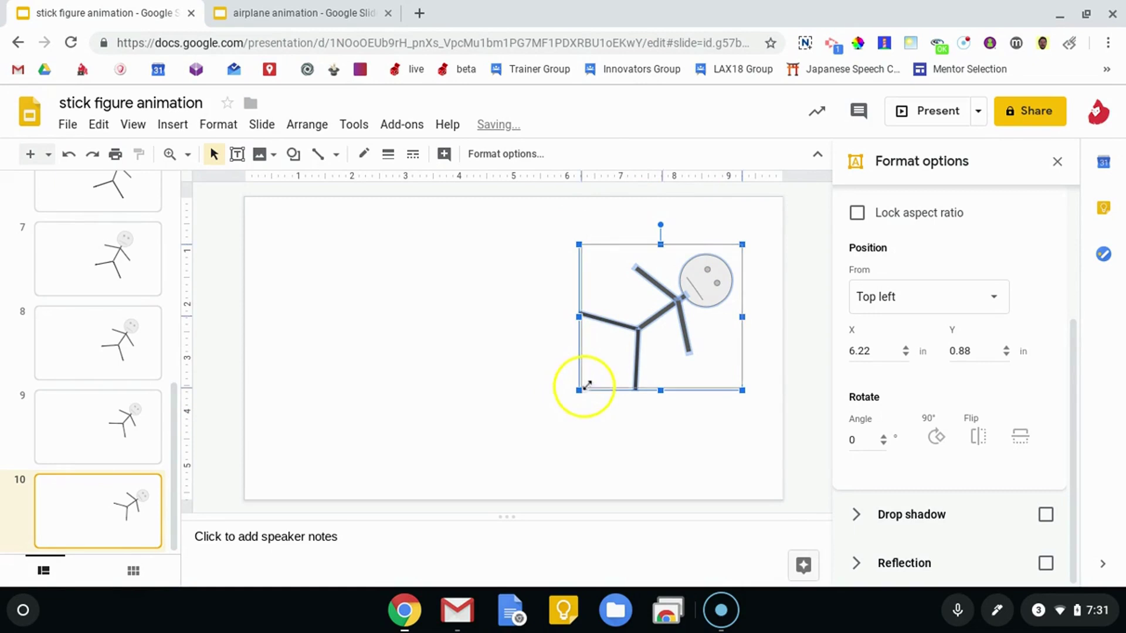
{"action": "left_click_drag", "start_coordinate": [581, 390], "coordinate": [620, 361]}
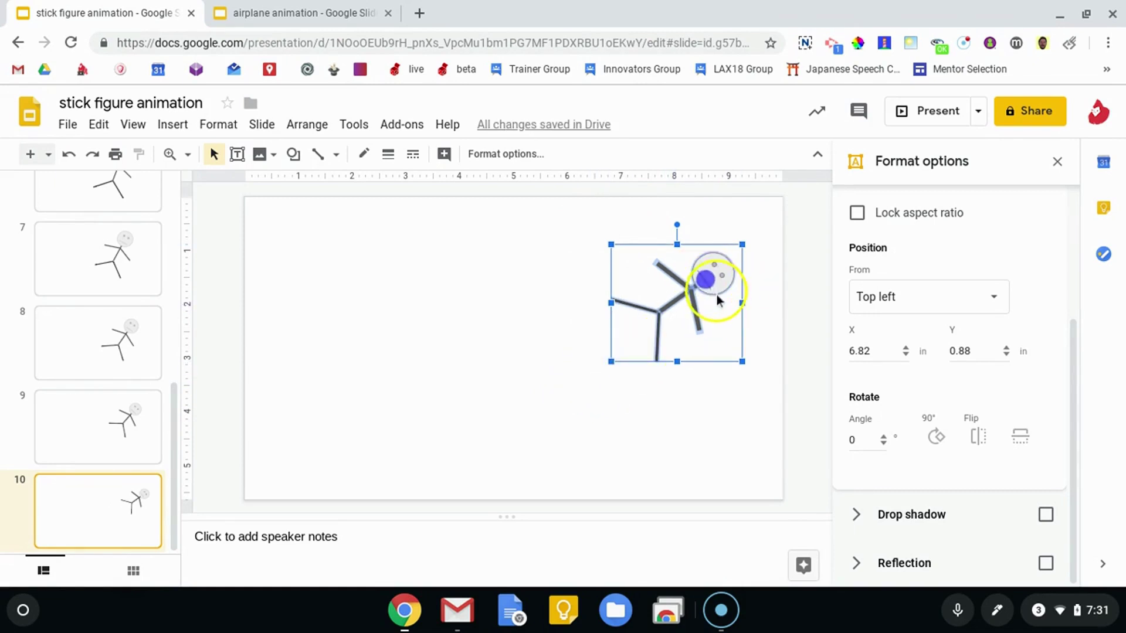
Step: Nudge the figure's head slightly up and to the right
{"action": "left_click", "coordinate": [752, 302]}
{"action": "left_click", "coordinate": [703, 284]}
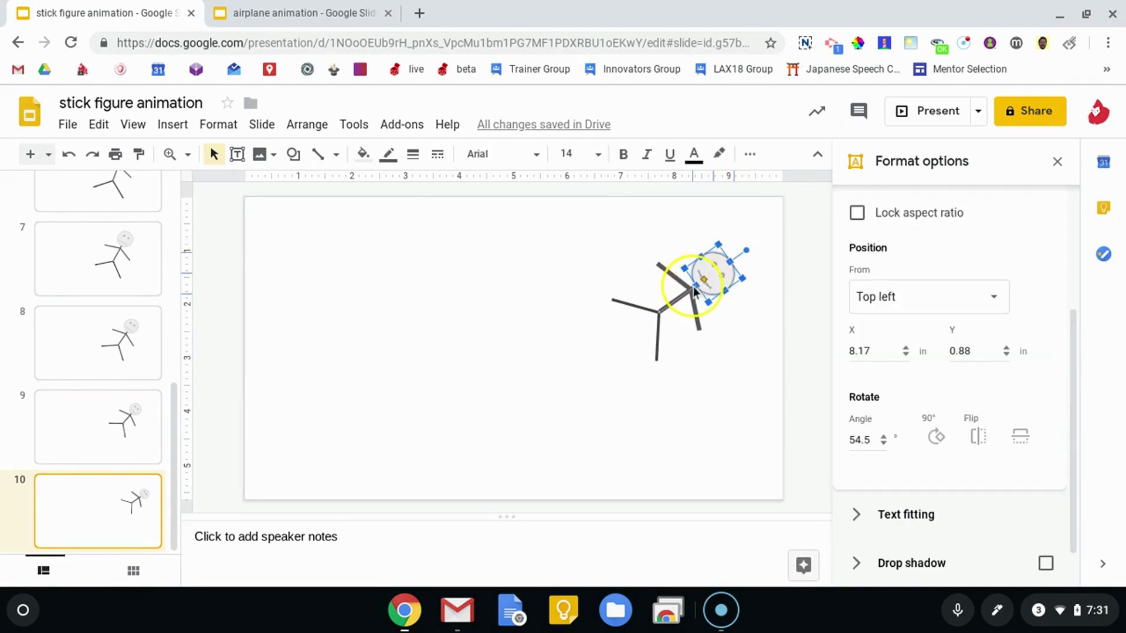
{"action": "left_click_drag", "start_coordinate": [693, 287], "coordinate": [705, 276]}
{"action": "left_click", "coordinate": [554, 293]}
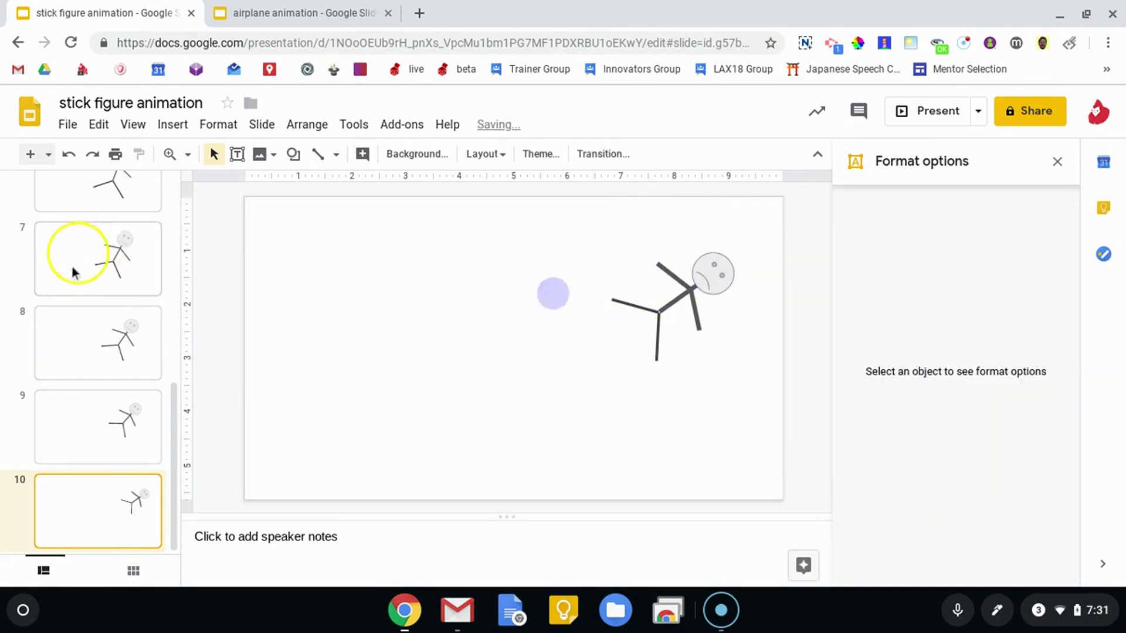
{"action": "scroll", "coordinate": [82, 258], "scroll_direction": "up", "scroll_amount": 10}
{"action": "left_click", "coordinate": [90, 231]}
{"action": "key", "text": "Down"}
{"action": "key", "text": "Down"}
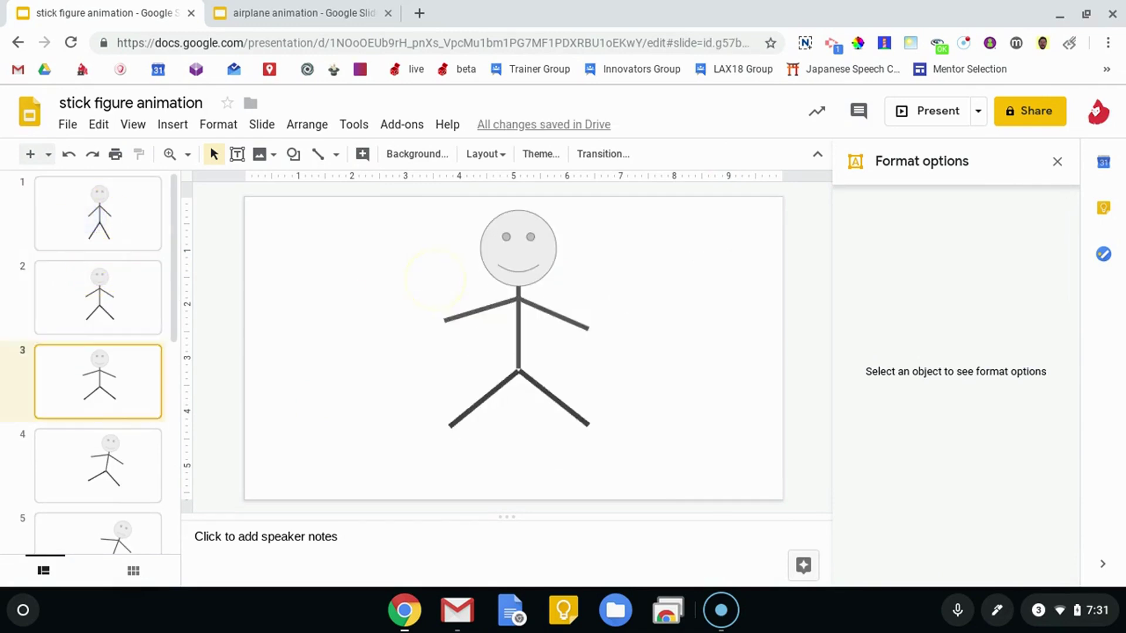
{"action": "key", "text": "Down"}
{"action": "key", "text": "Down"}
{"action": "key", "text": "Down"}
{"action": "key", "text": "Down"}
{"action": "key", "text": "Down"}
{"action": "key", "text": "Down"}
{"action": "key", "text": "Down"}
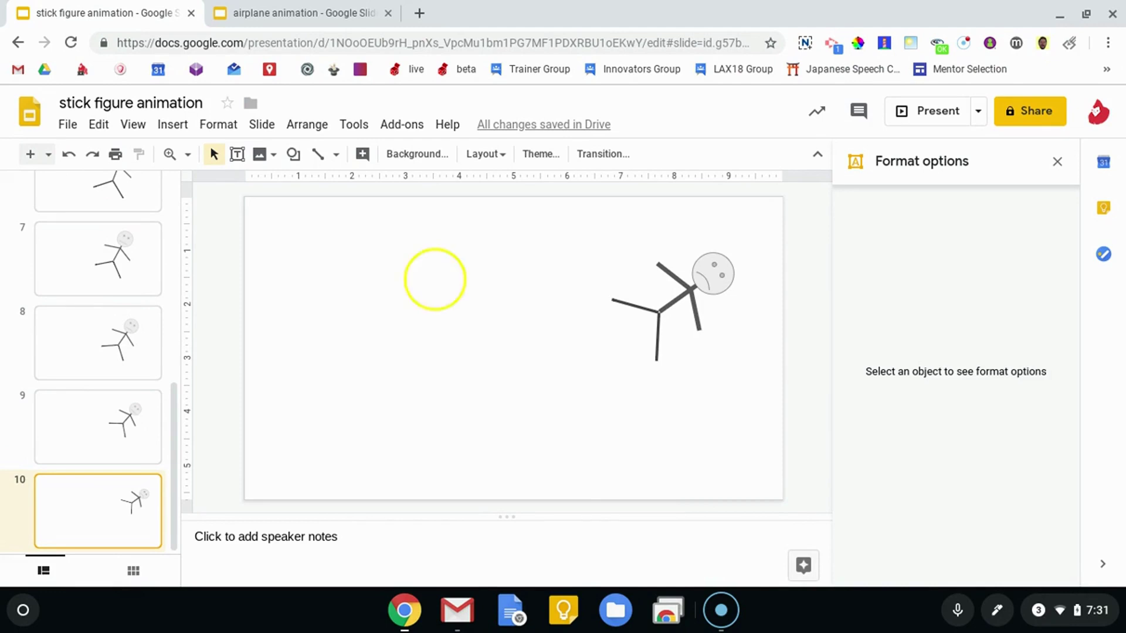
{"action": "scroll", "coordinate": [120, 411], "scroll_direction": "up", "scroll_amount": 10}
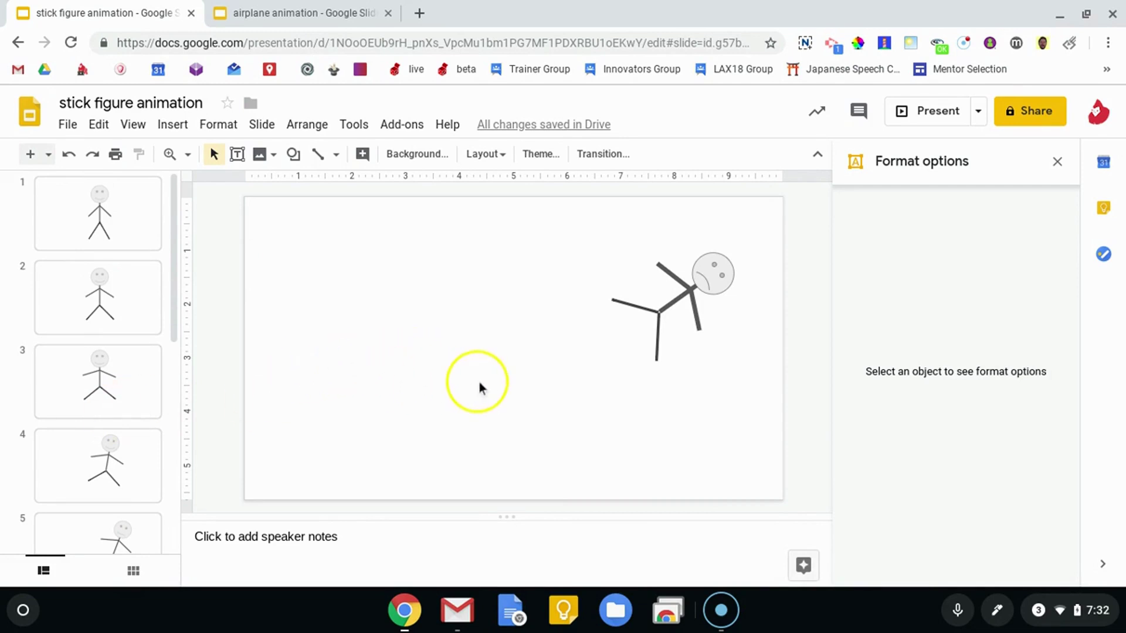
Step: Switch to the airplane animation deck and inspect its airplane image
{"action": "left_click", "coordinate": [298, 16]}
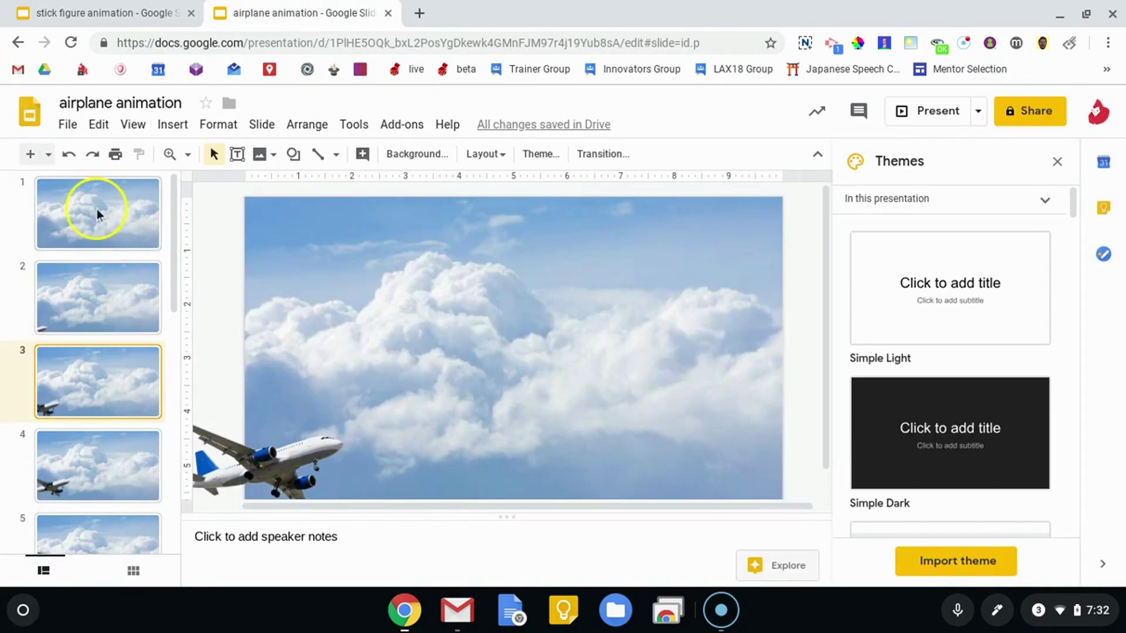
{"action": "scroll", "coordinate": [104, 282], "scroll_direction": "down", "scroll_amount": 2}
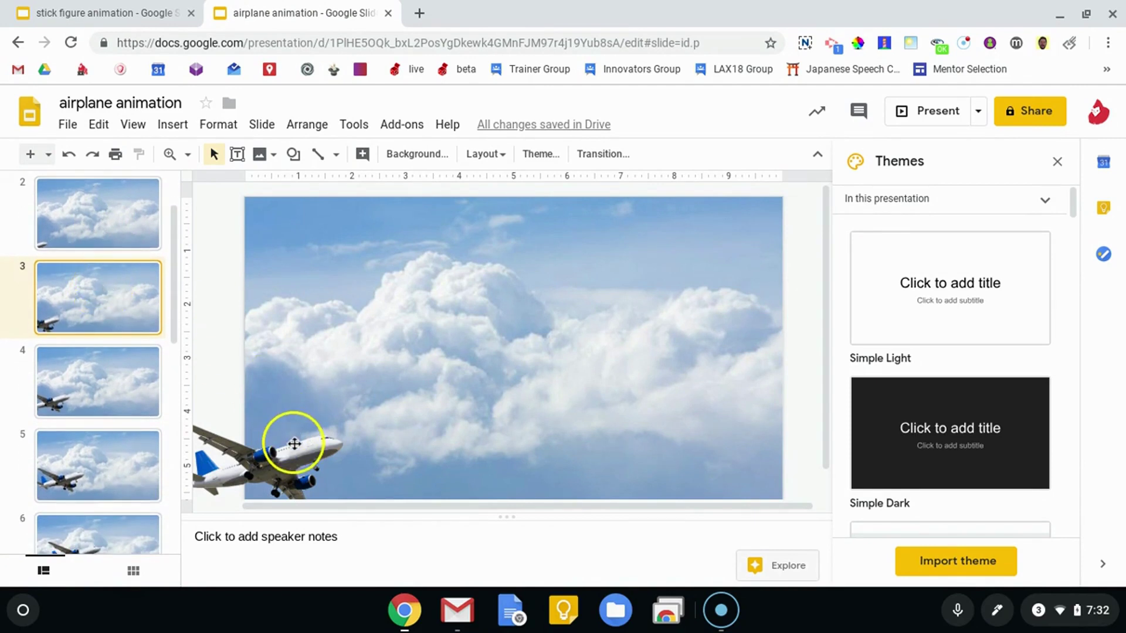
{"action": "left_click", "coordinate": [296, 437]}
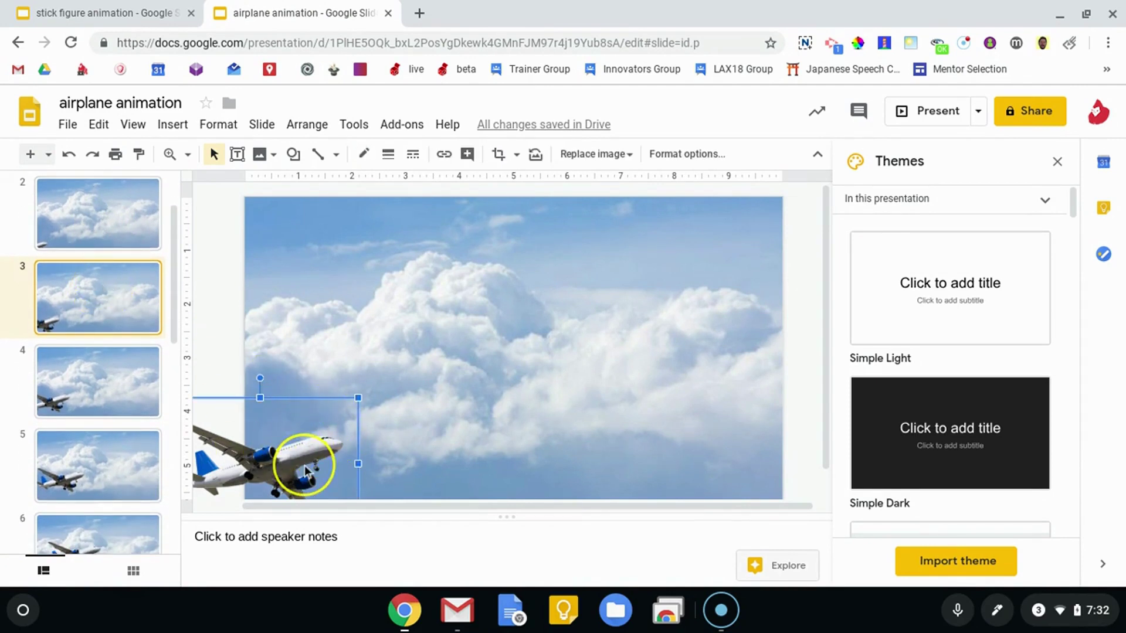
{"action": "scroll", "coordinate": [309, 459], "scroll_direction": "down", "scroll_amount": 1}
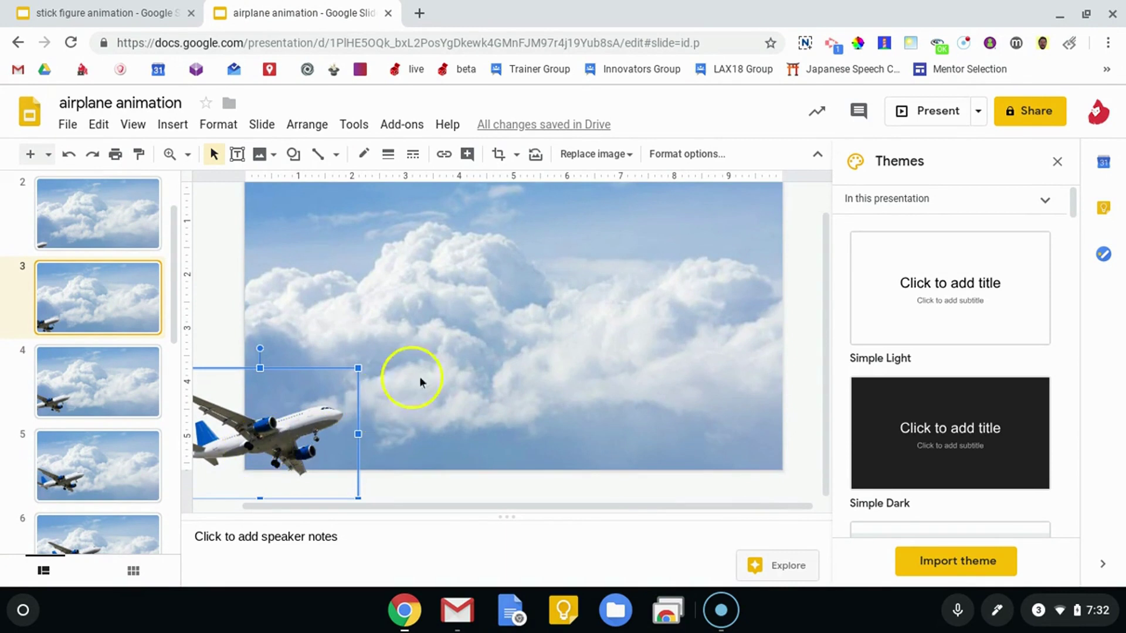
{"action": "scroll", "coordinate": [83, 314], "scroll_direction": "up", "scroll_amount": 2}
Step: Step through the airplane slides from slide 1 and play the deck as a slideshow
{"action": "left_click", "coordinate": [77, 193]}
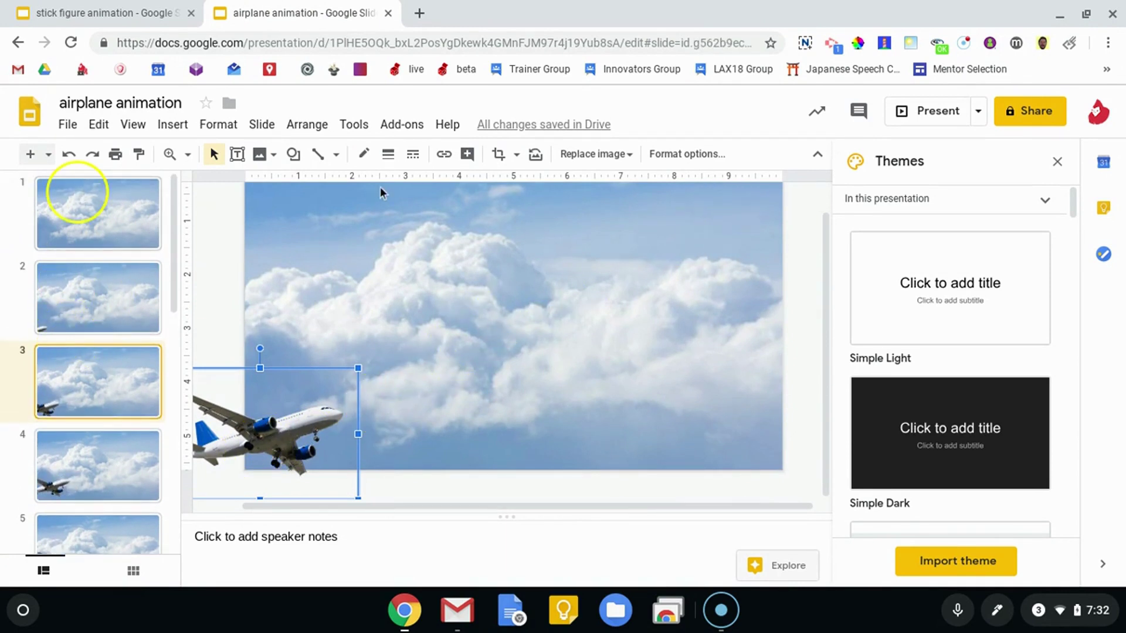
{"action": "key", "text": "Down"}
{"action": "key", "text": "Down"}
{"action": "key", "text": "Down"}
{"action": "key", "text": "Down"}
{"action": "key", "text": "Down"}
{"action": "key", "text": "Down"}
{"action": "key", "text": "Down"}
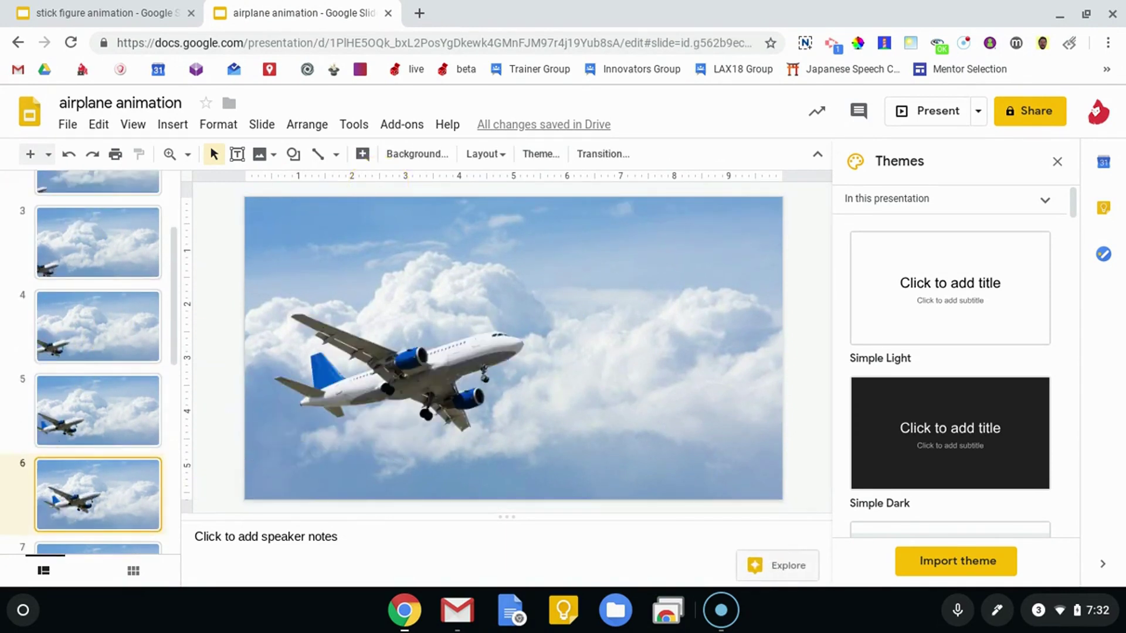
{"action": "key", "text": "Down"}
{"action": "key", "text": "Down"}
{"action": "key", "text": "Down"}
{"action": "key", "text": "Down"}
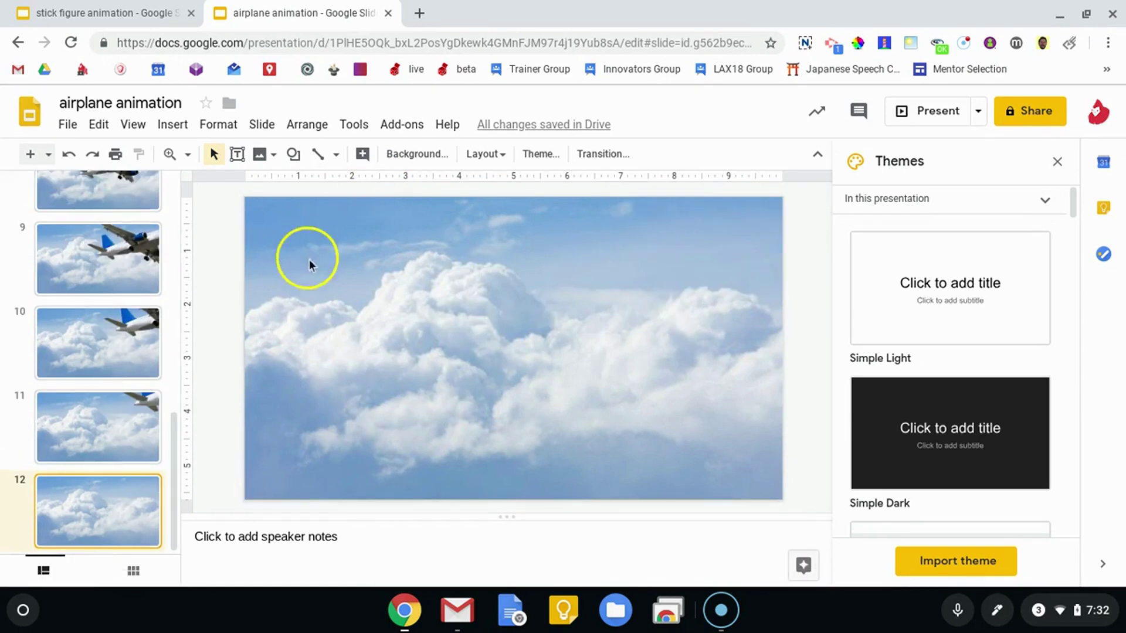
{"action": "scroll", "coordinate": [145, 362], "scroll_direction": "up", "scroll_amount": 10}
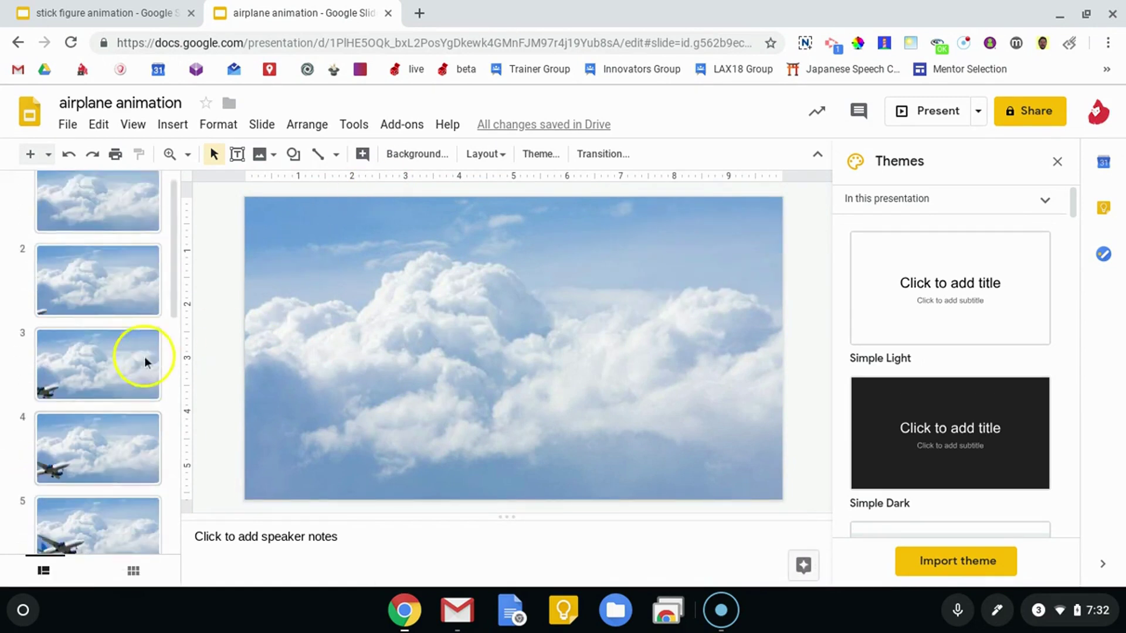
{"action": "left_click", "coordinate": [929, 111]}
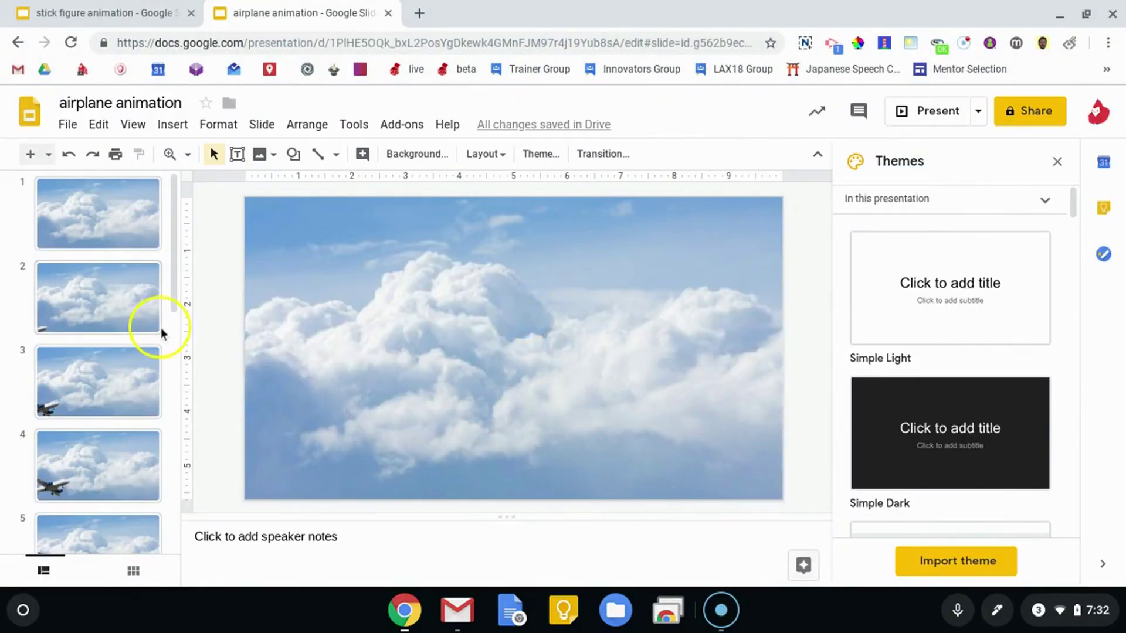
Step: Return to the stick figure animation deck and scroll through its ten-slide filmstrip
{"action": "left_click", "coordinate": [140, 9]}
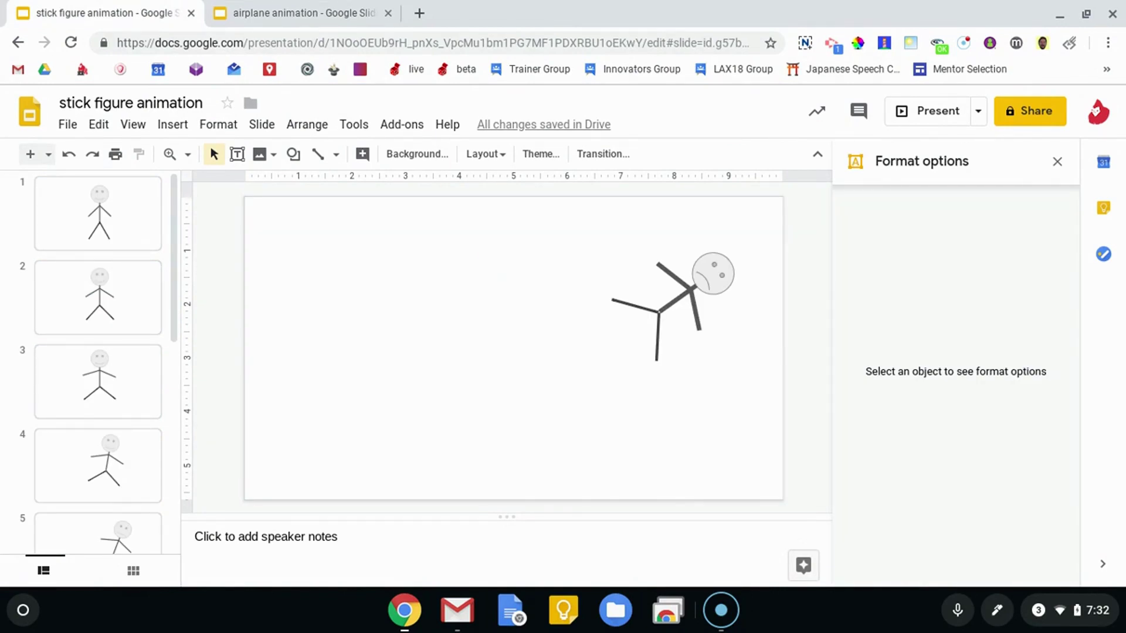
{"action": "scroll", "coordinate": [89, 251], "scroll_direction": "down", "scroll_amount": 5}
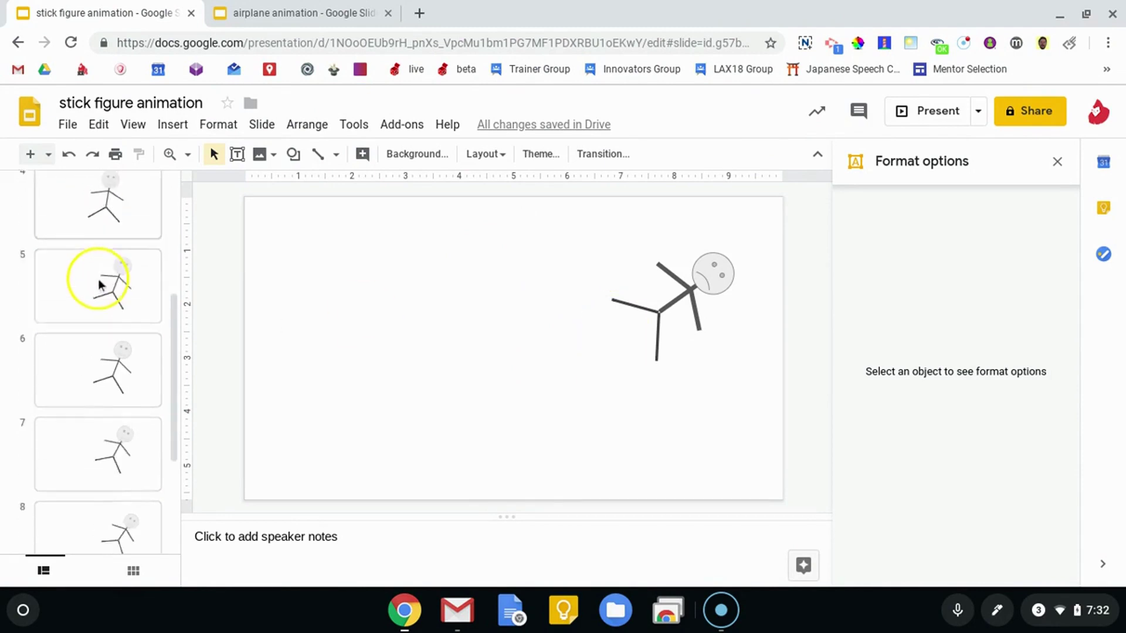
{"action": "scroll", "coordinate": [86, 465], "scroll_direction": "down", "scroll_amount": 3}
{"action": "scroll", "coordinate": [88, 478], "scroll_direction": "up", "scroll_amount": 10}
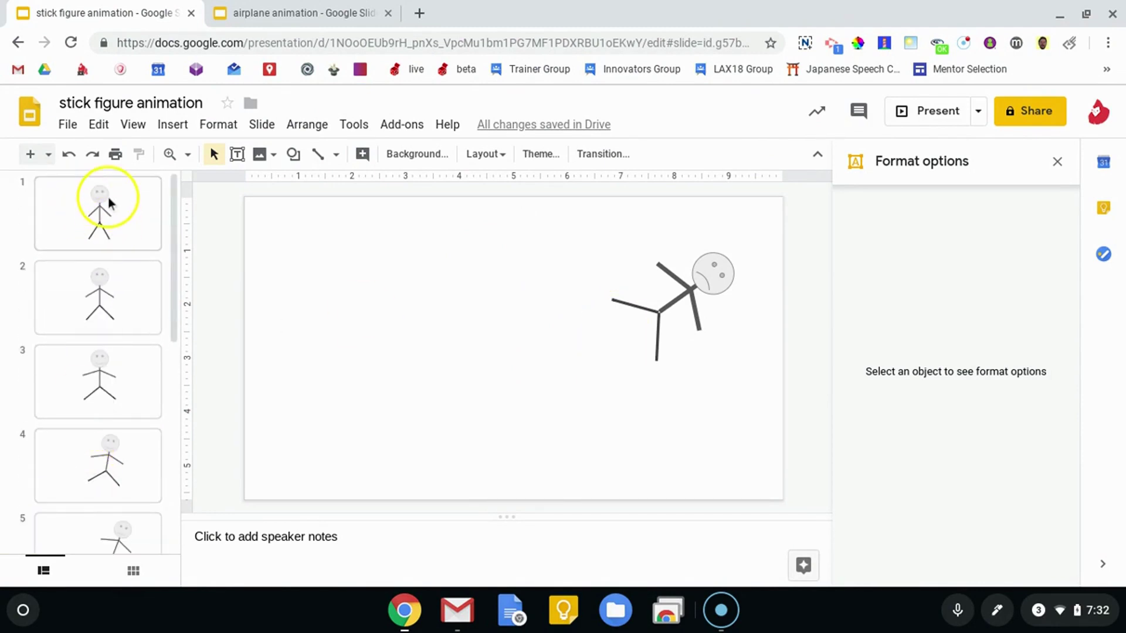